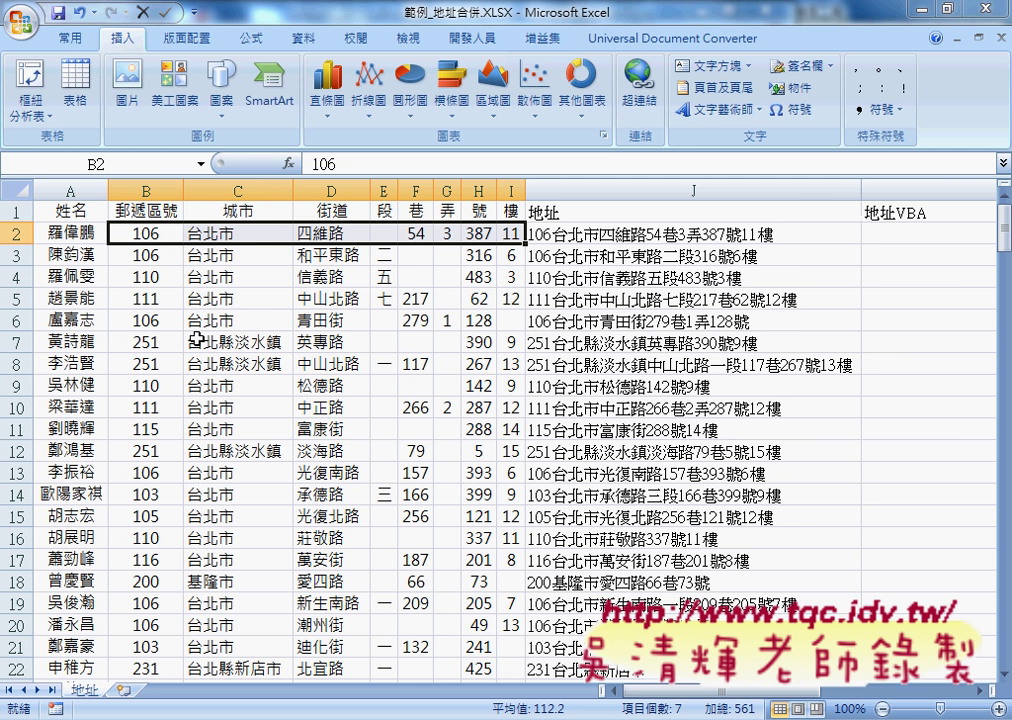
- Select cell K2 under the empty 地址VBA heading and start Insert Function for it
drag(718, 694, 745, 697)
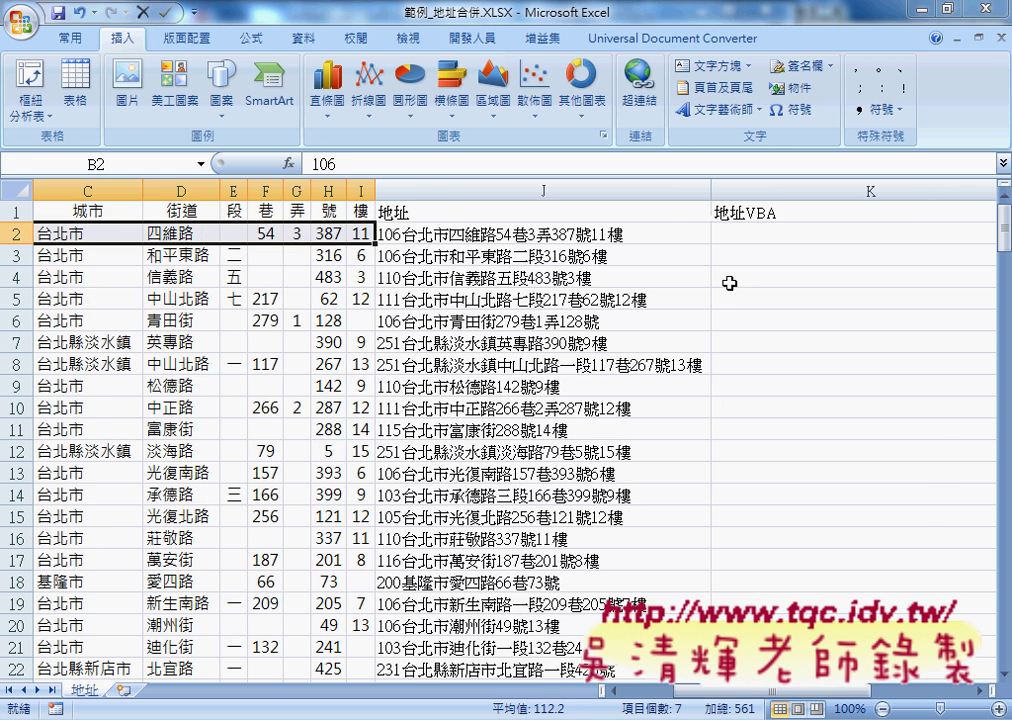
click(757, 234)
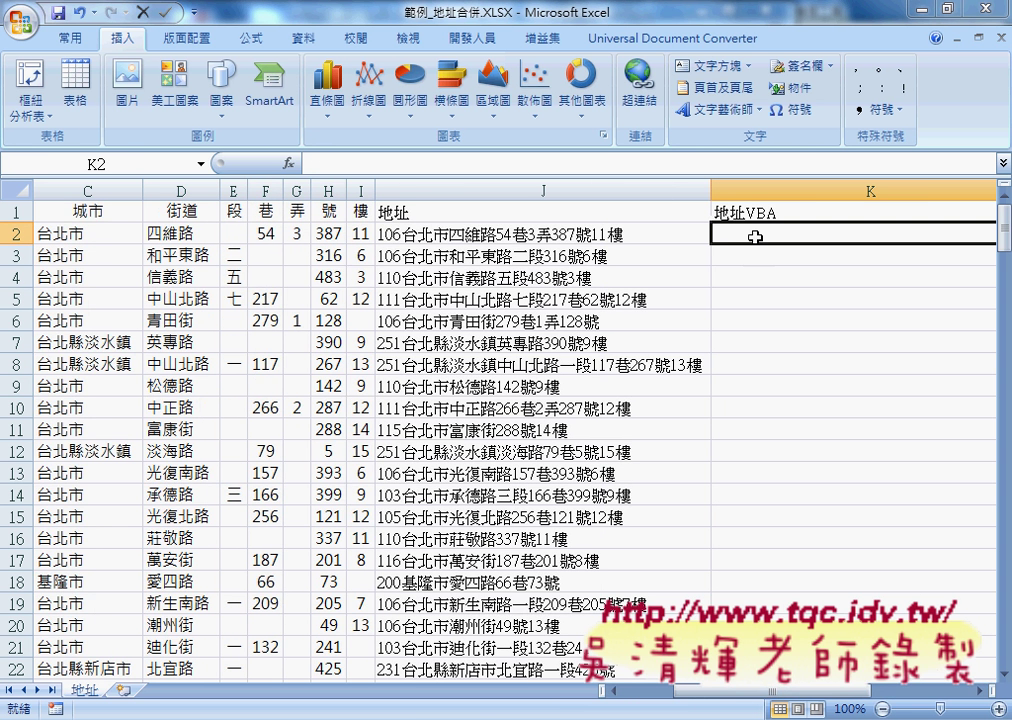
click(297, 163)
- In the 使用者定義 category, preview 地址函數_範圍 and then select 地址函數
click(497, 352)
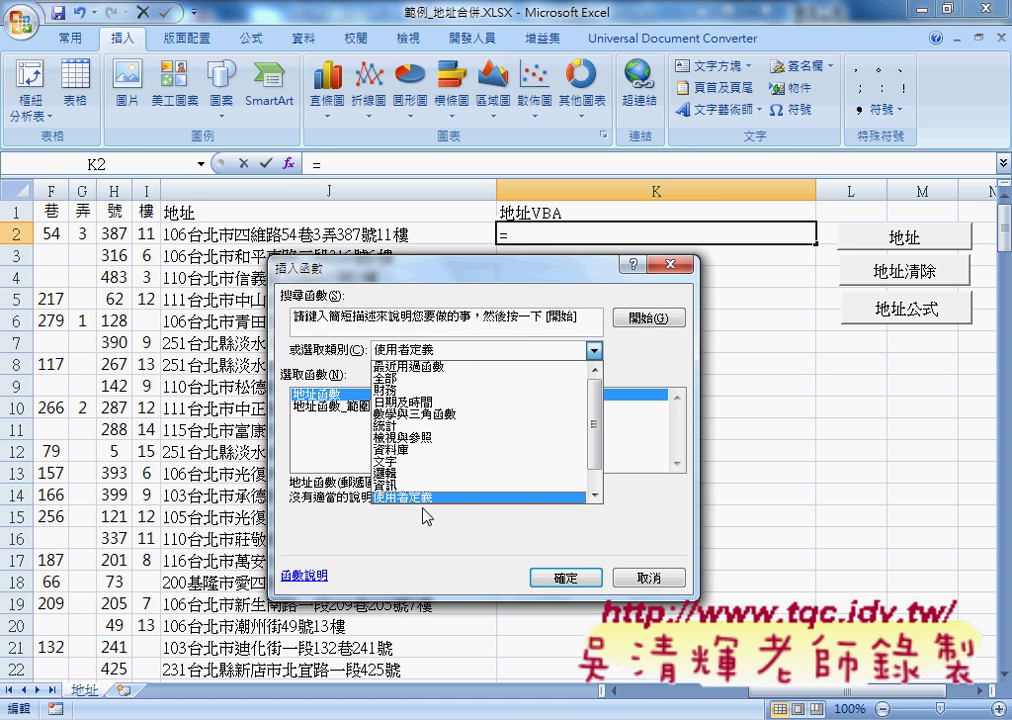
click(388, 497)
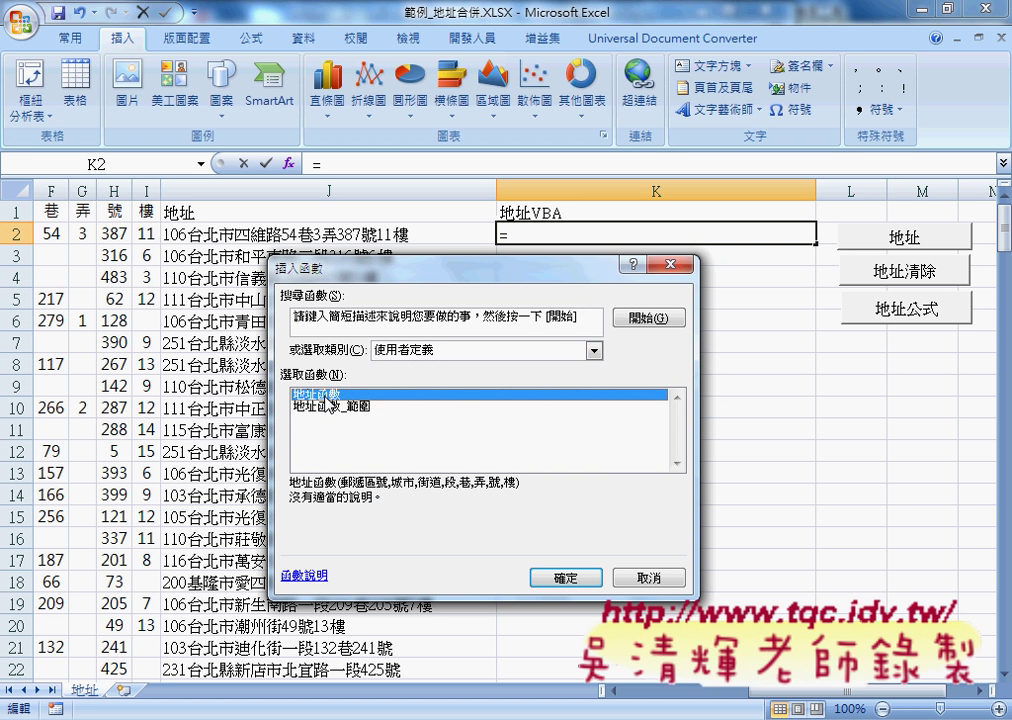
click(345, 407)
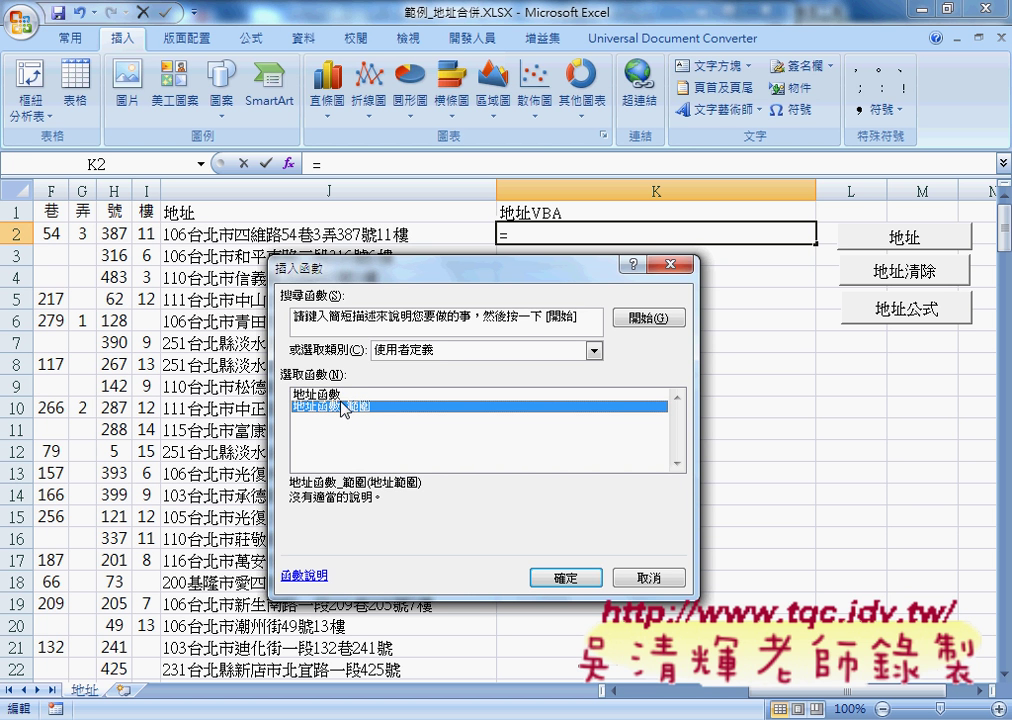
click(320, 394)
- Fill 地址函數's 郵遞區號, 城市, 街道, 段 and 巷 arguments with cells B2 through F2
click(566, 578)
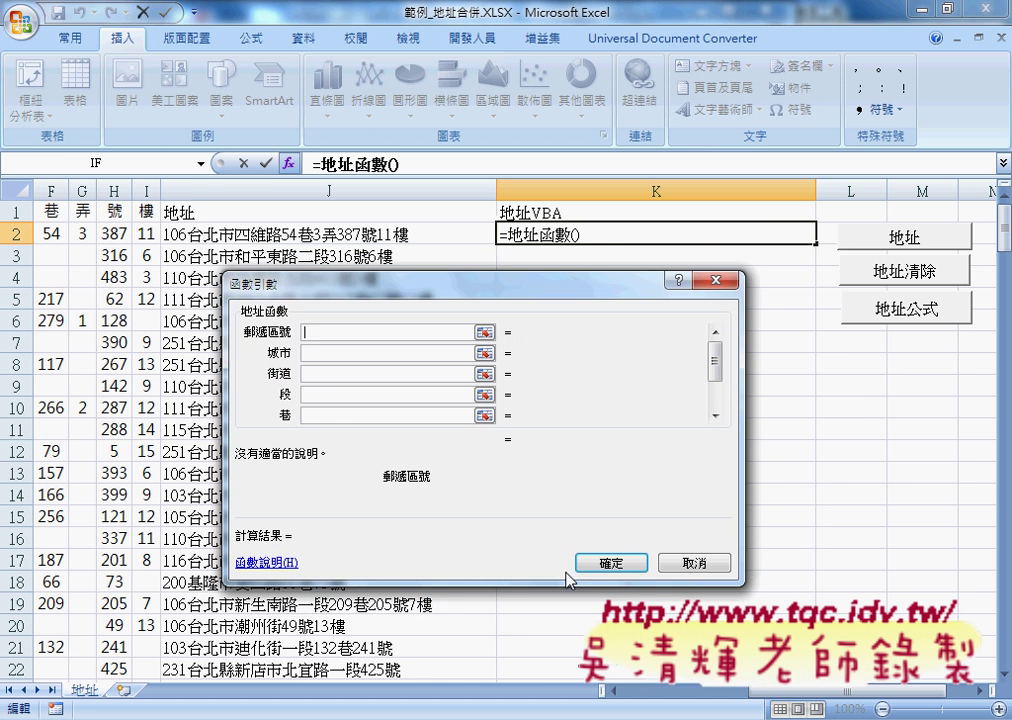
drag(787, 697, 647, 697)
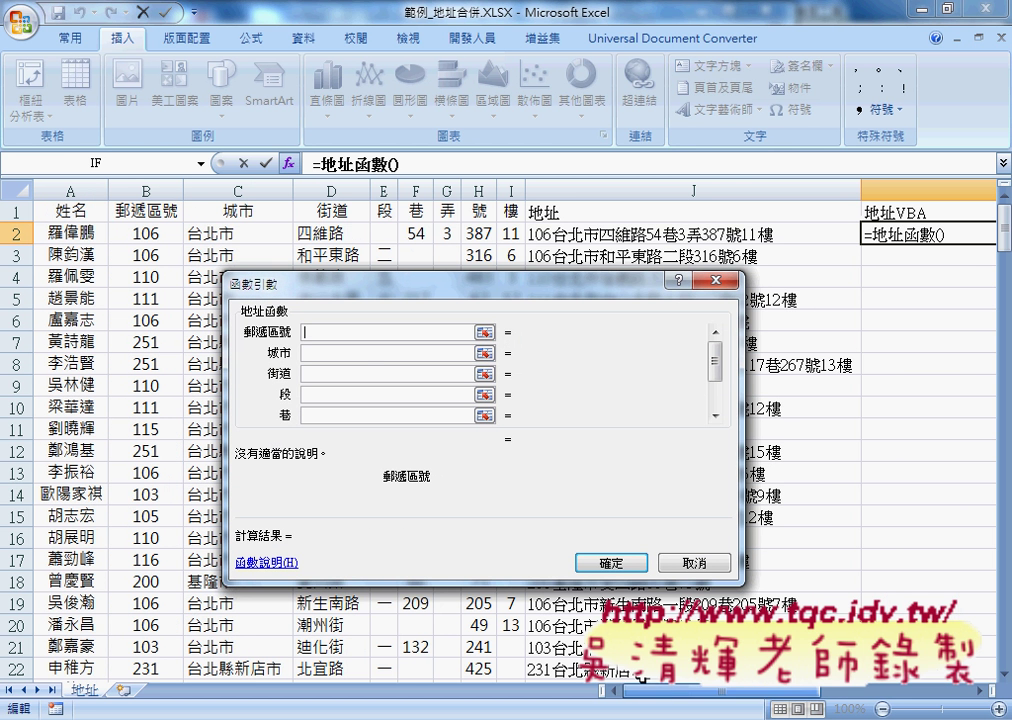
click(146, 233)
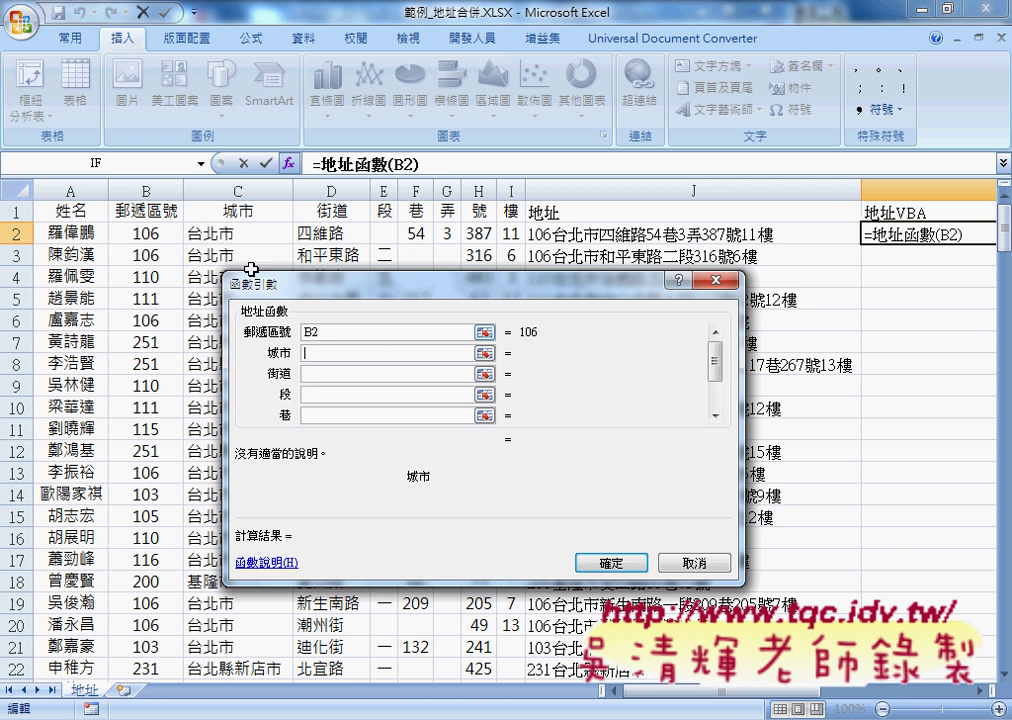
click(205, 234)
click(328, 375)
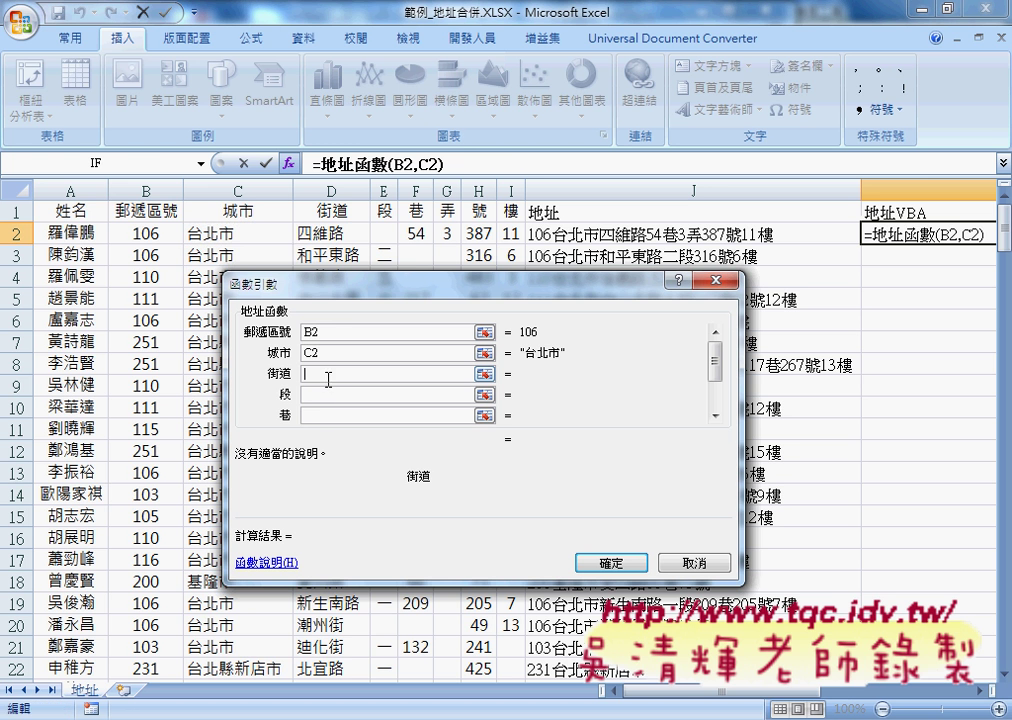
click(318, 233)
click(330, 395)
click(392, 238)
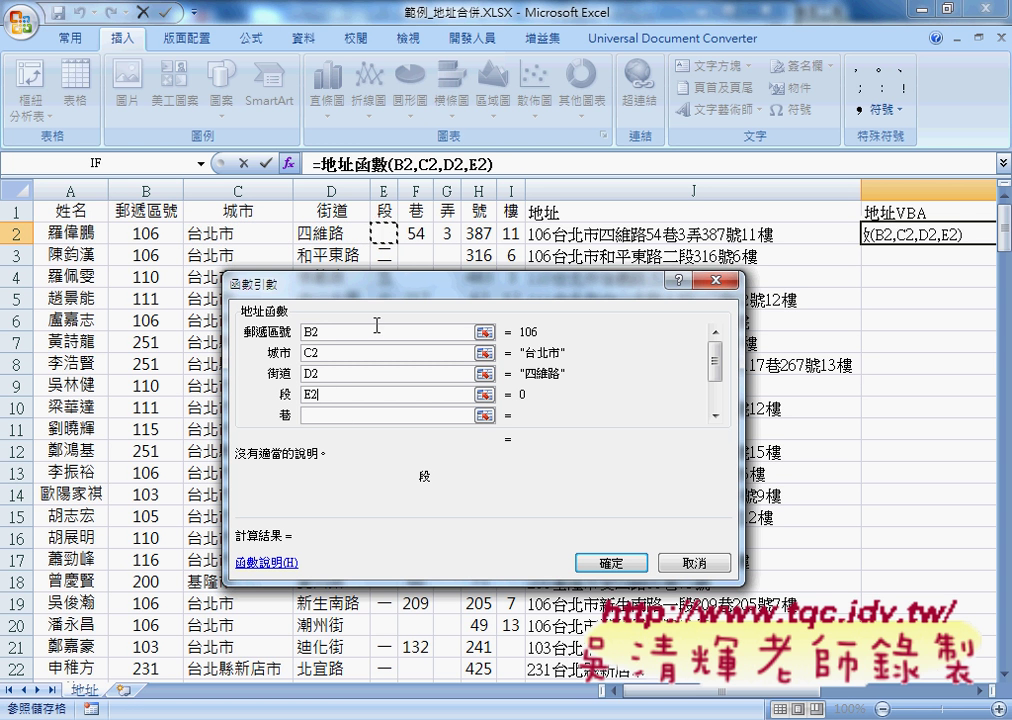
click(323, 413)
click(415, 232)
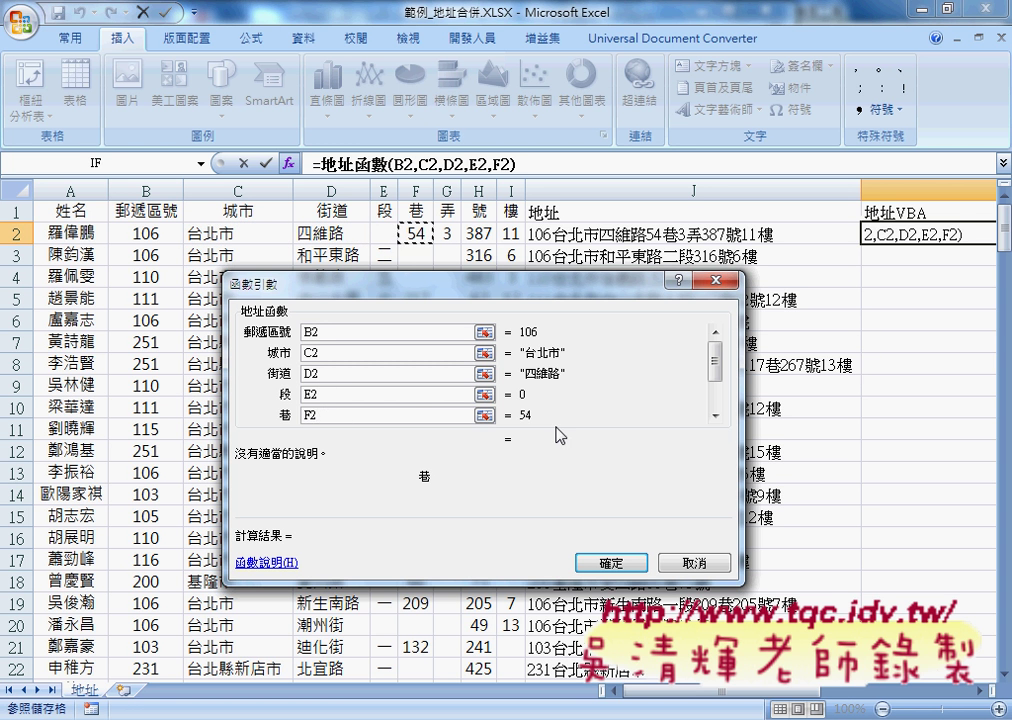
- Fill the 弄, 號 and 樓 arguments with G2, H2 and I2, and confirm the formula
drag(714, 366, 716, 407)
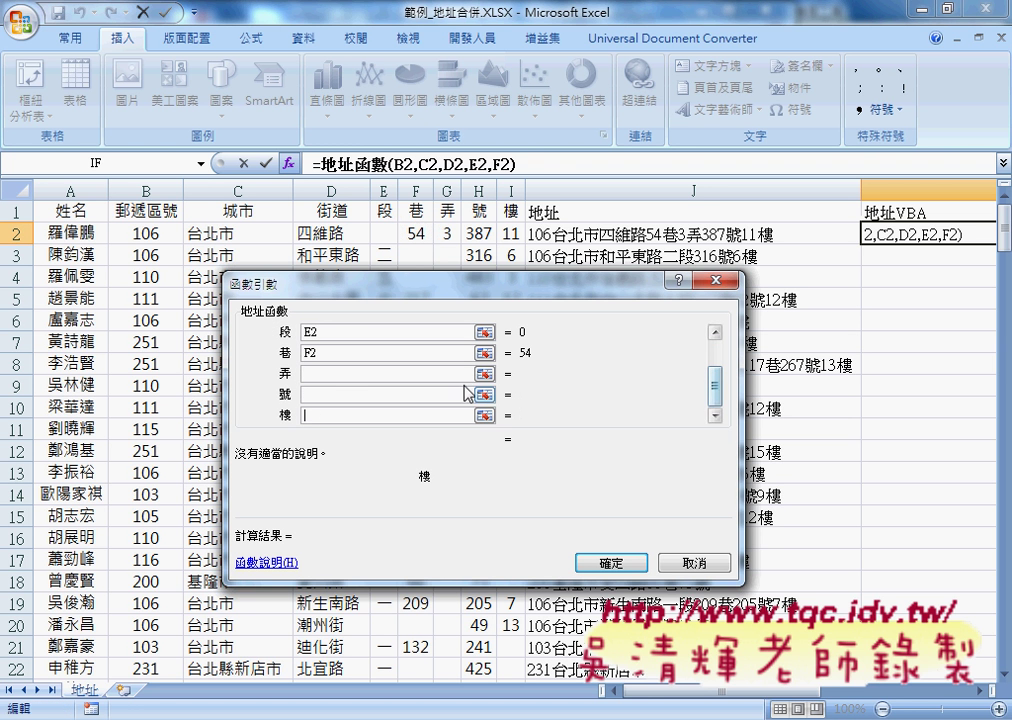
click(336, 374)
click(437, 232)
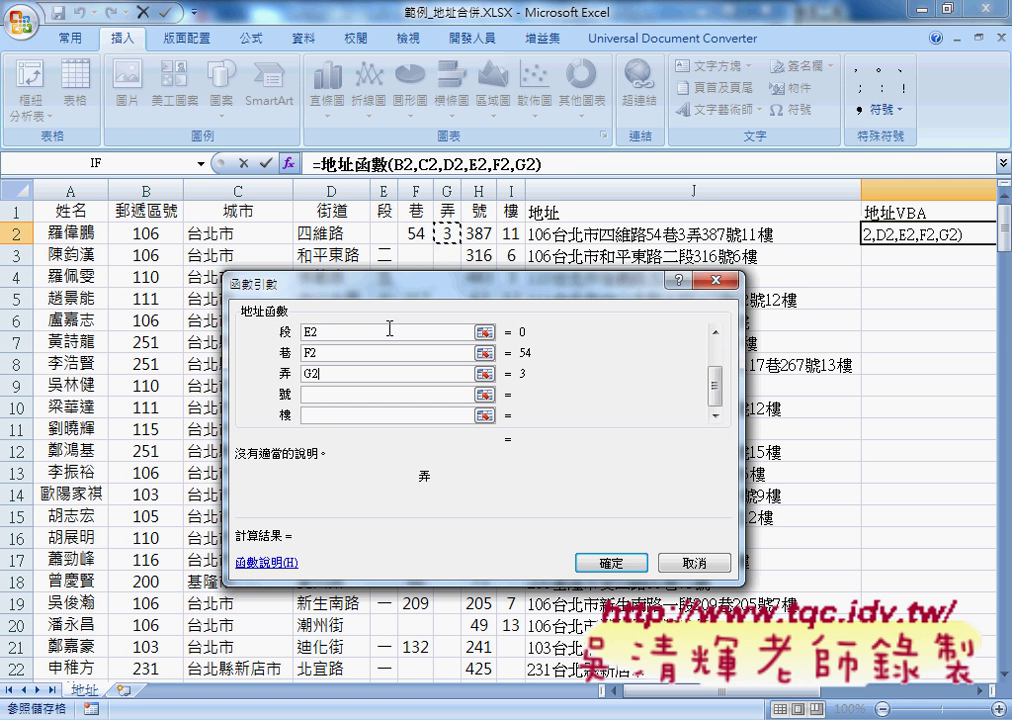
click(316, 393)
click(484, 233)
click(330, 414)
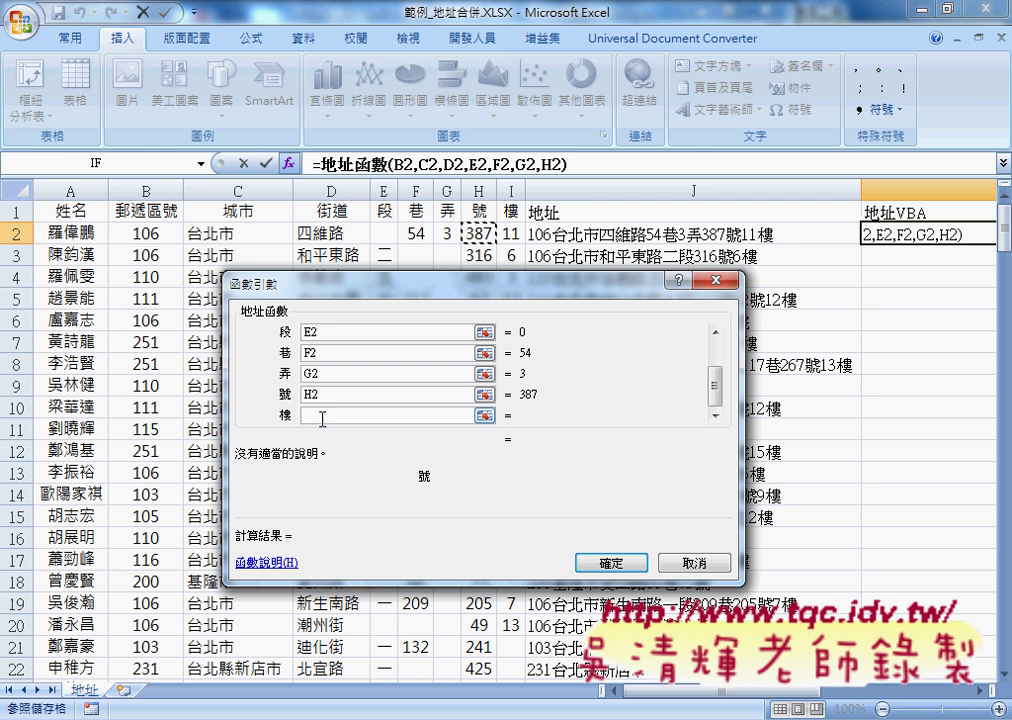
click(511, 233)
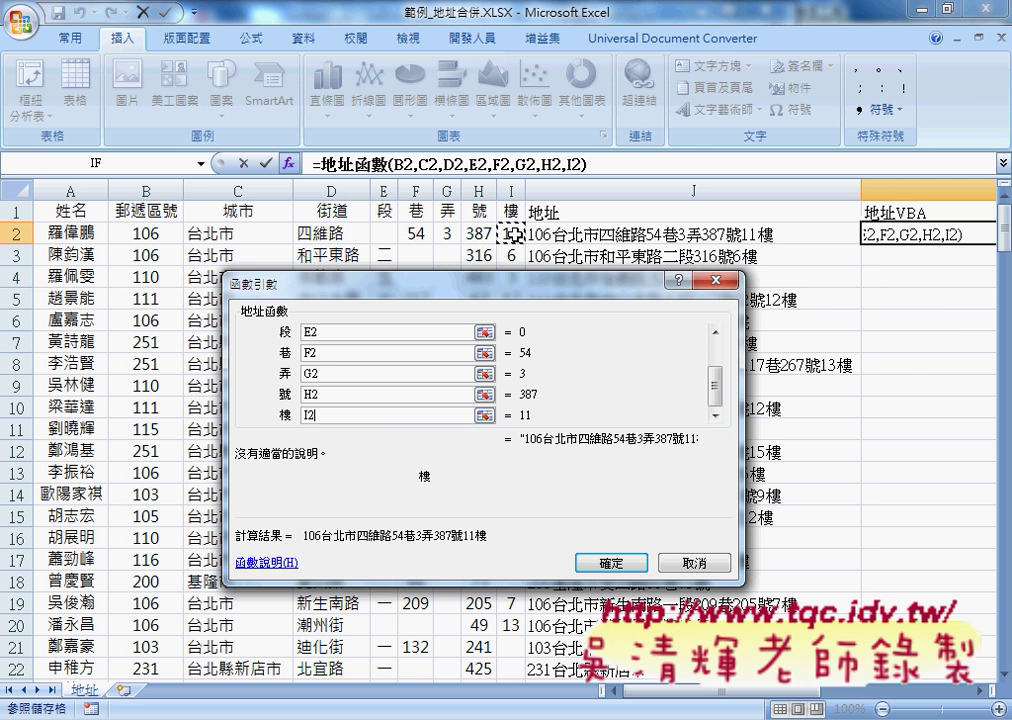
click(606, 562)
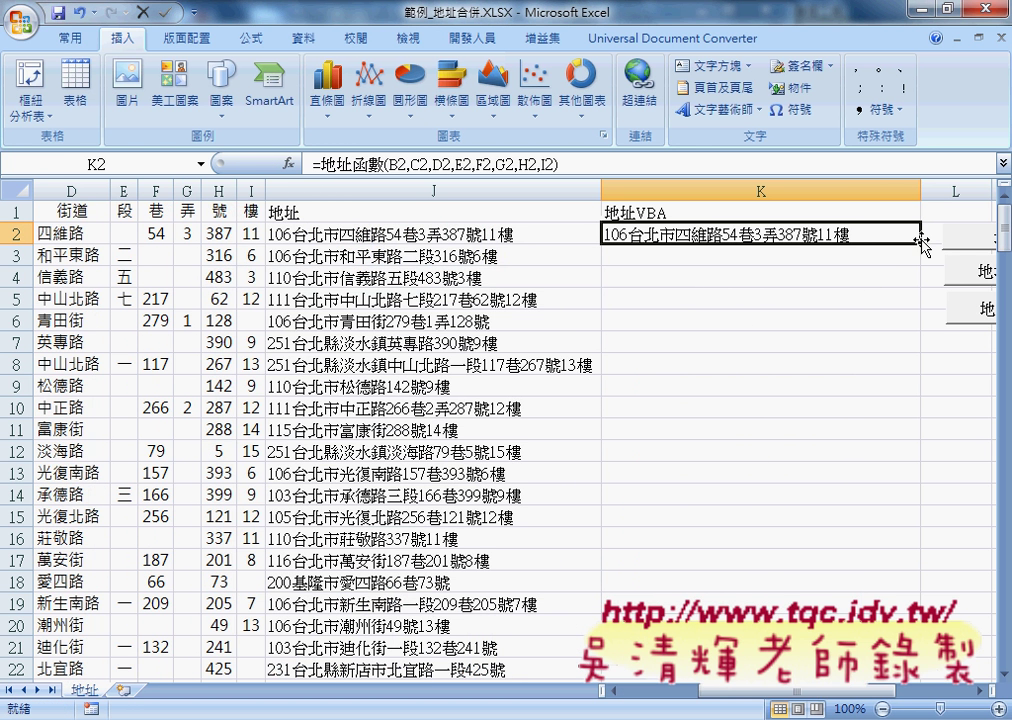
- Copy K2's 地址函數 formula down column K and compare it with J2's IF formula
double_click(920, 241)
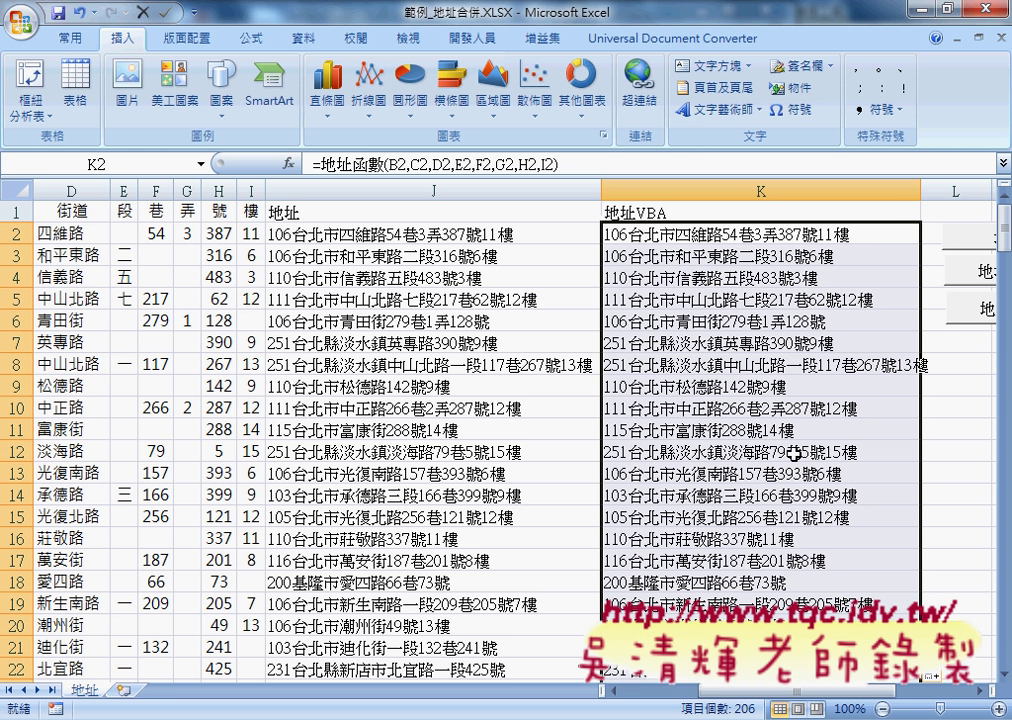
click(640, 235)
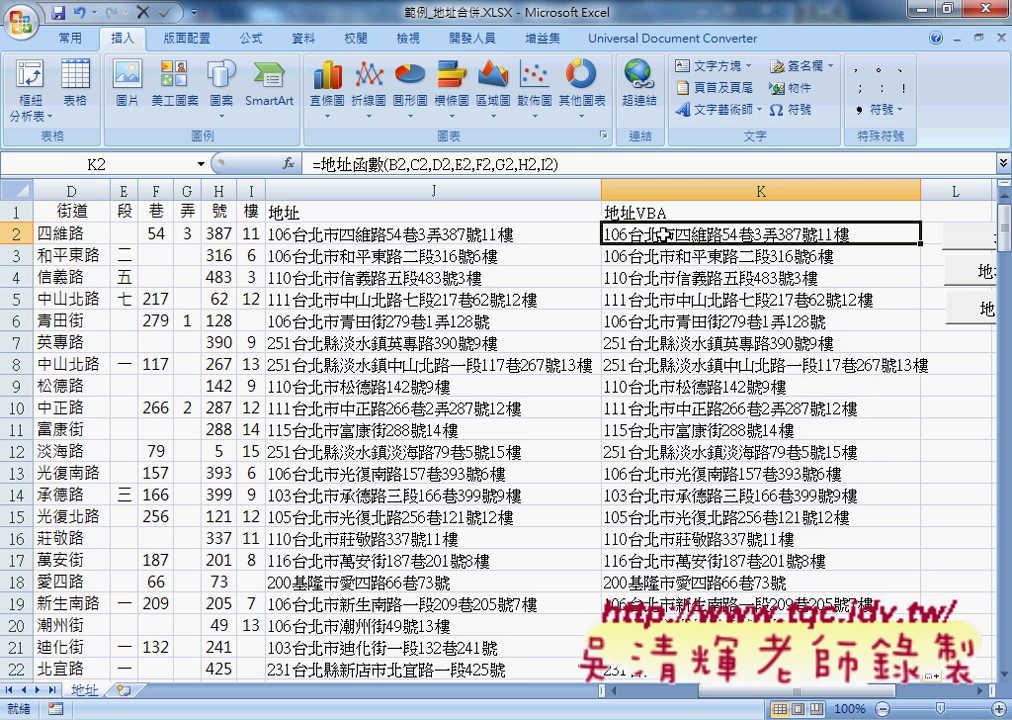
click(491, 234)
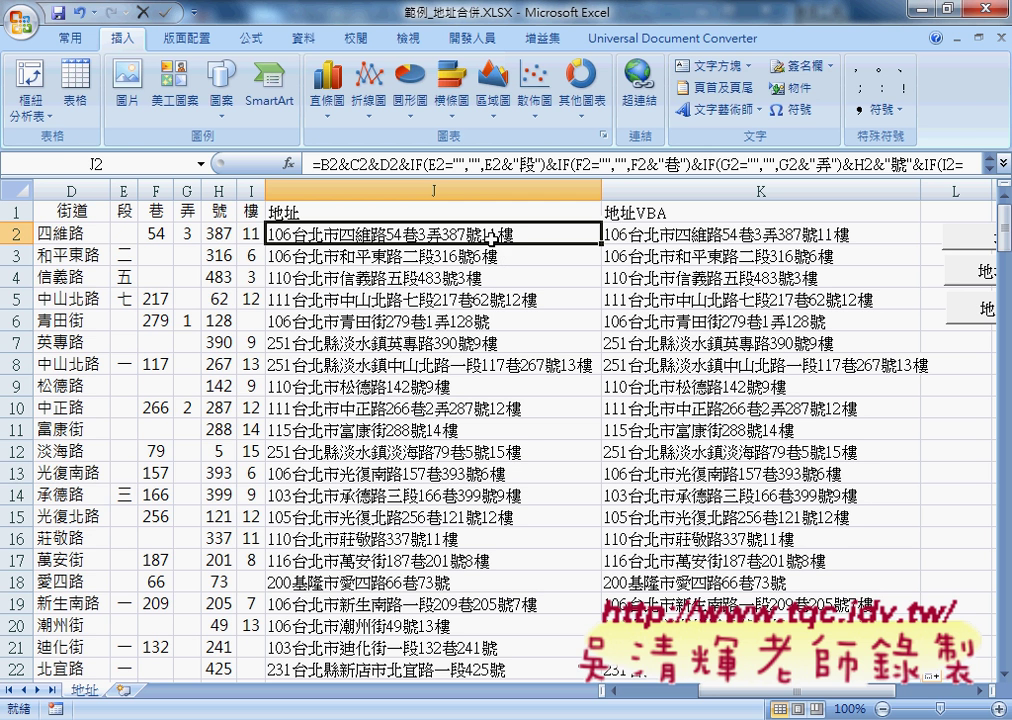
click(650, 235)
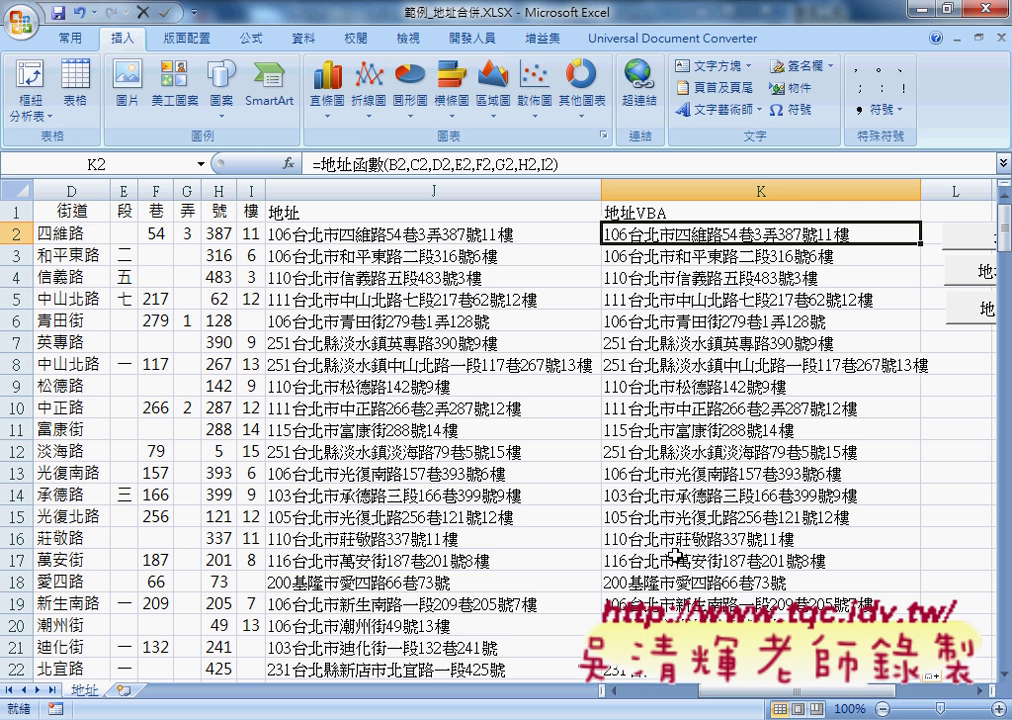
mouse_move(396, 718)
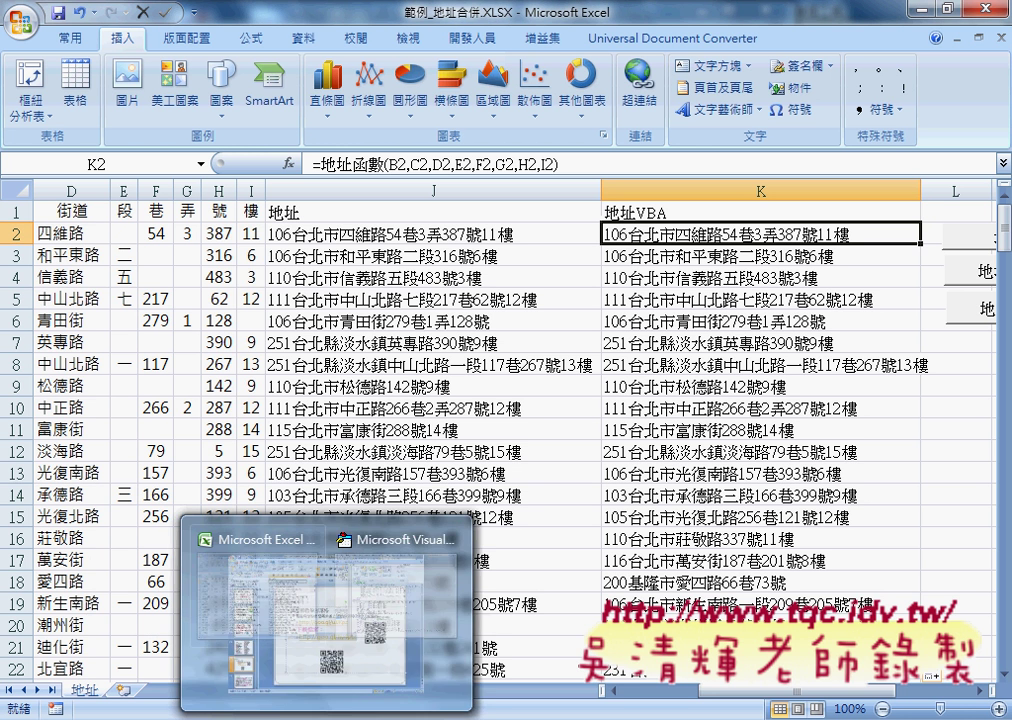
- In Module1, highlight 地址函數's name, cancel the Insert 程序 dialog, then highlight its parameters
click(495, 610)
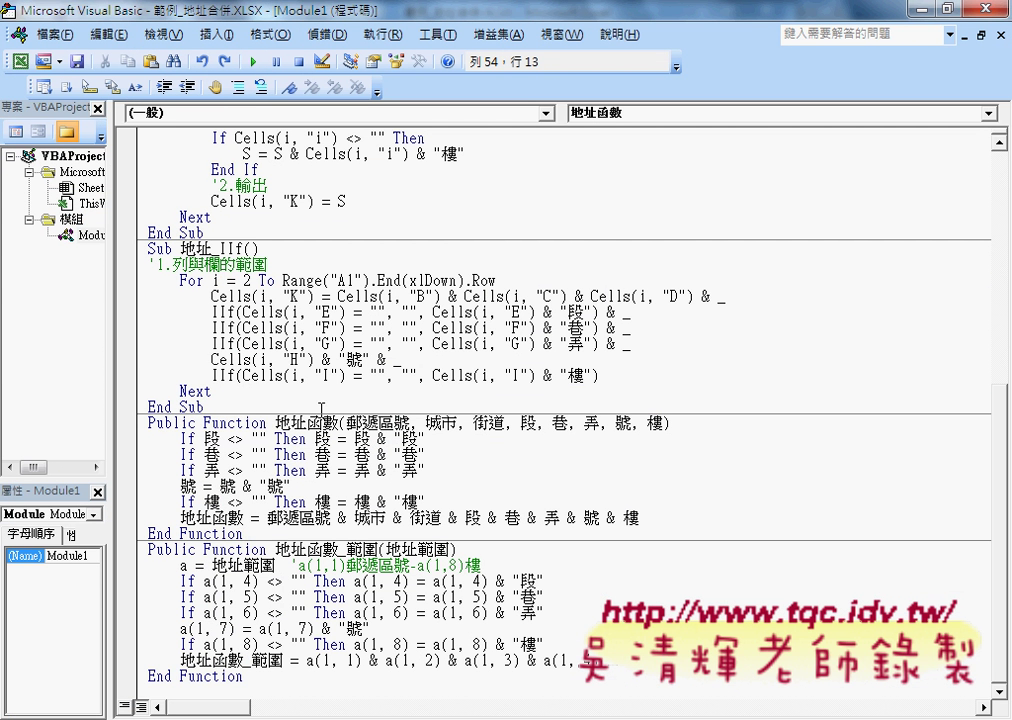
drag(275, 423, 338, 423)
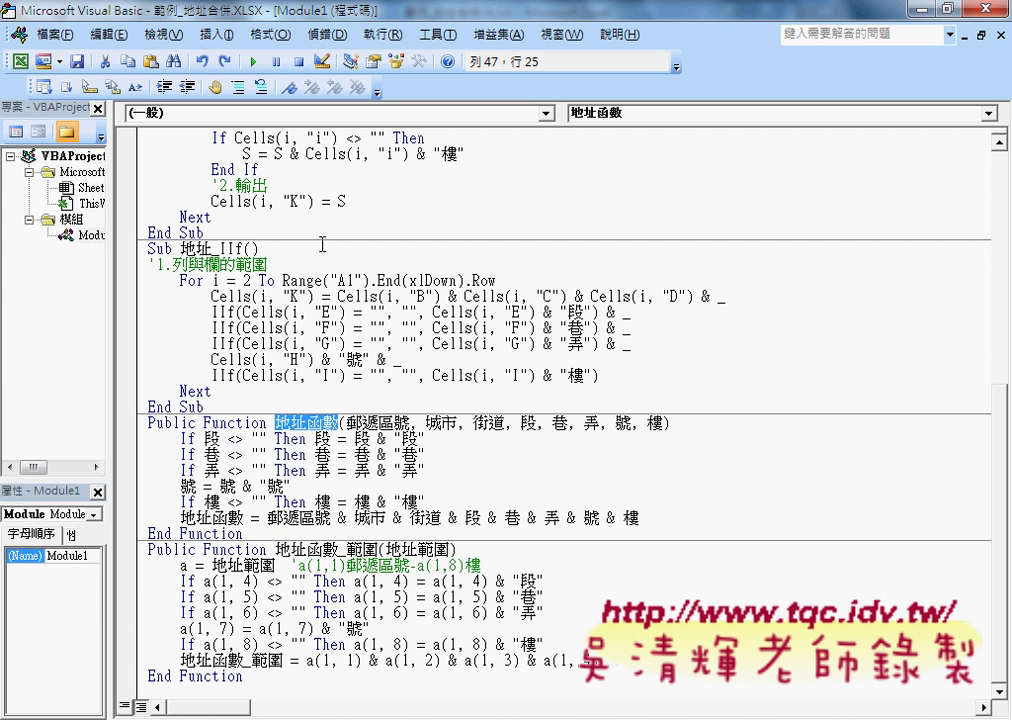
click(216, 34)
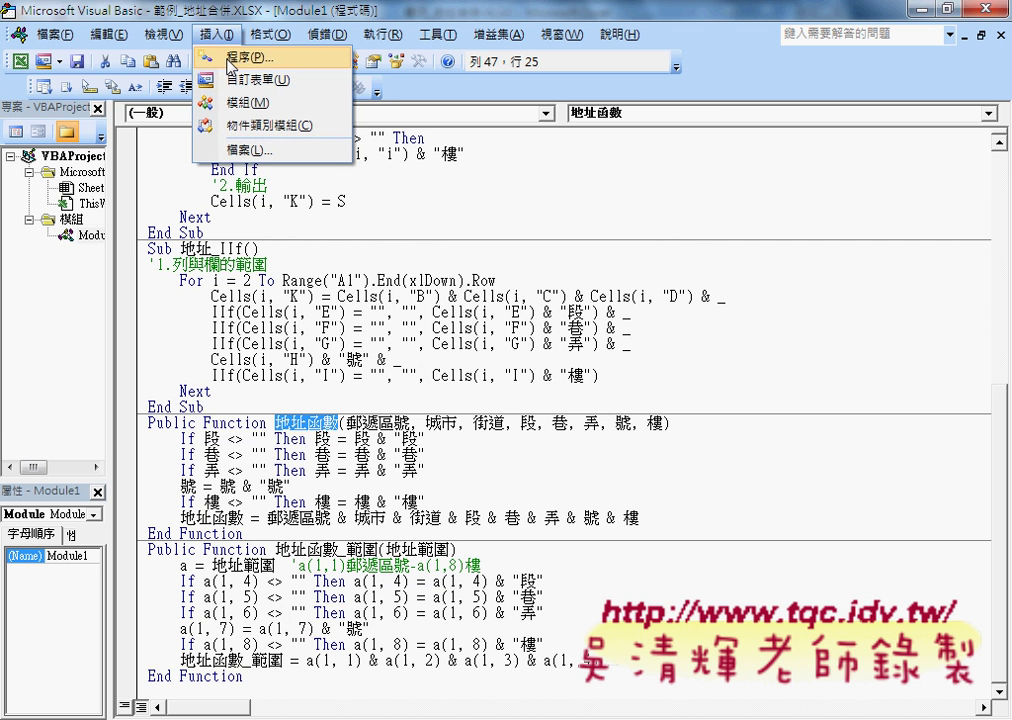
click(230, 63)
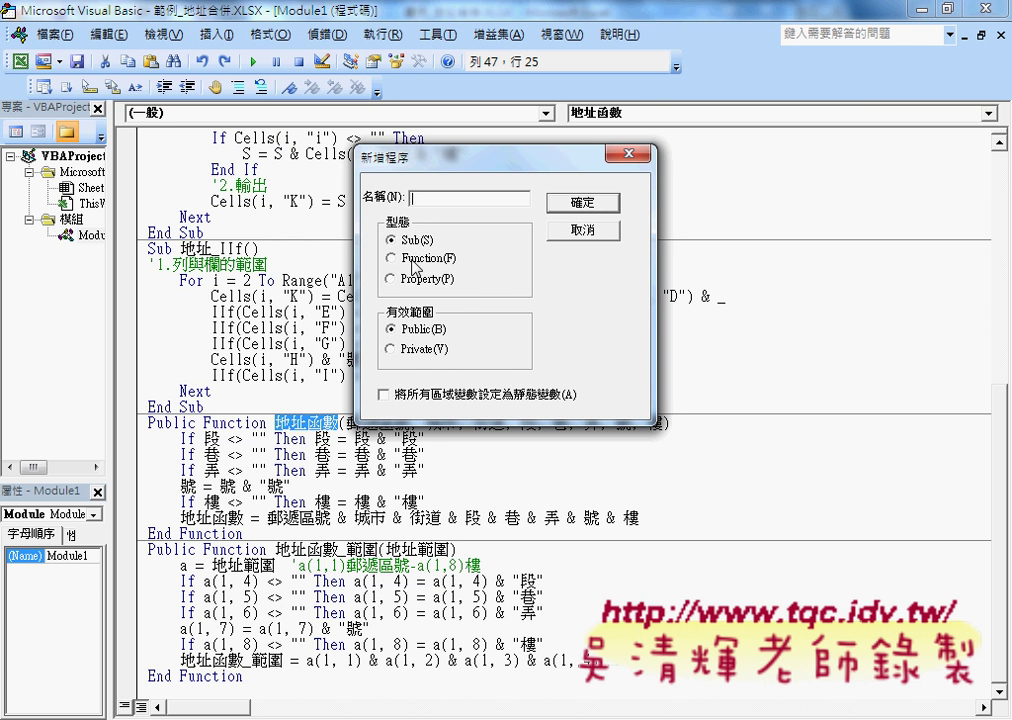
drag(430, 156, 575, 379)
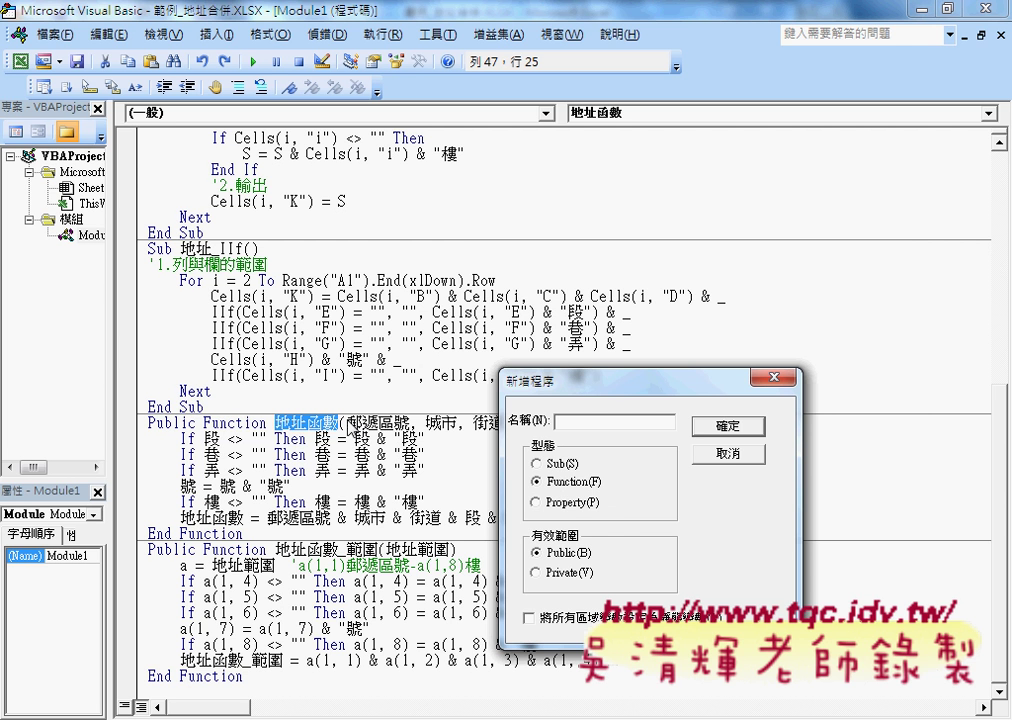
click(727, 453)
drag(345, 423, 660, 424)
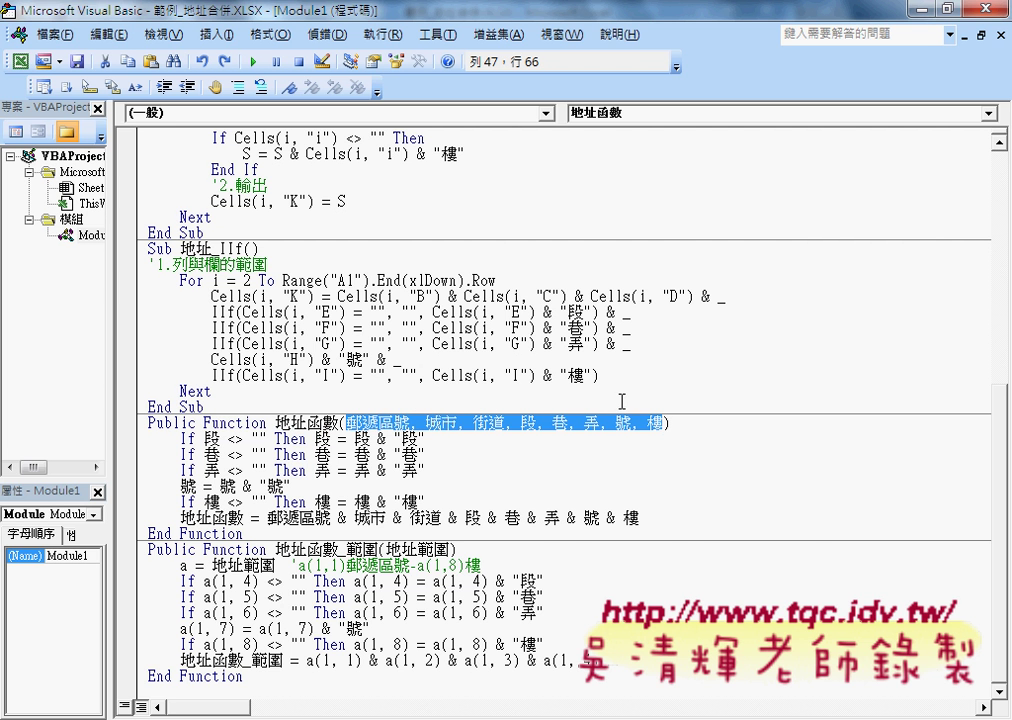
double_click(312, 12)
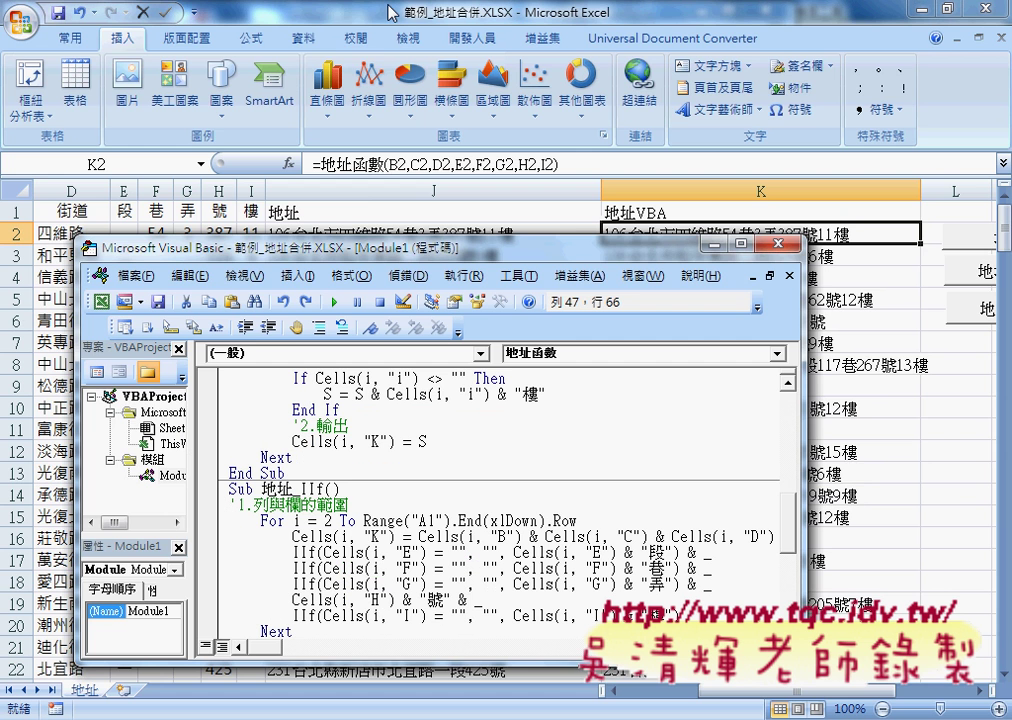
drag(380, 246, 550, 416)
mouse_move(250, 212)
mouse_down()
mouse_move(127, 208)
mouse_move(170, 208)
mouse_up()
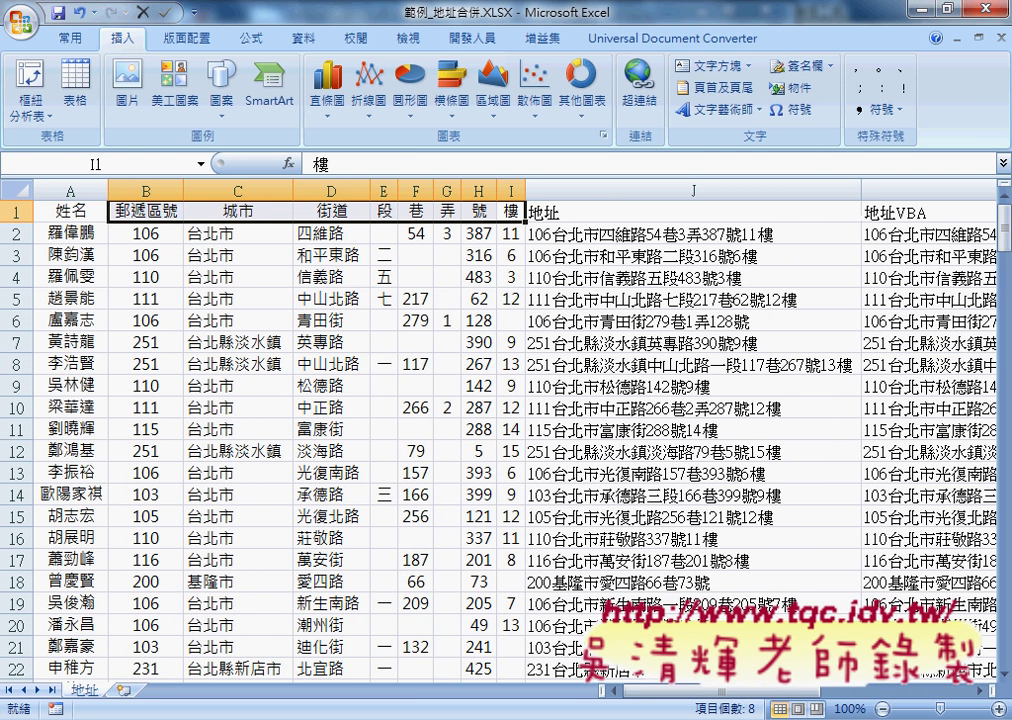
key(alt+F11)
click(495, 600)
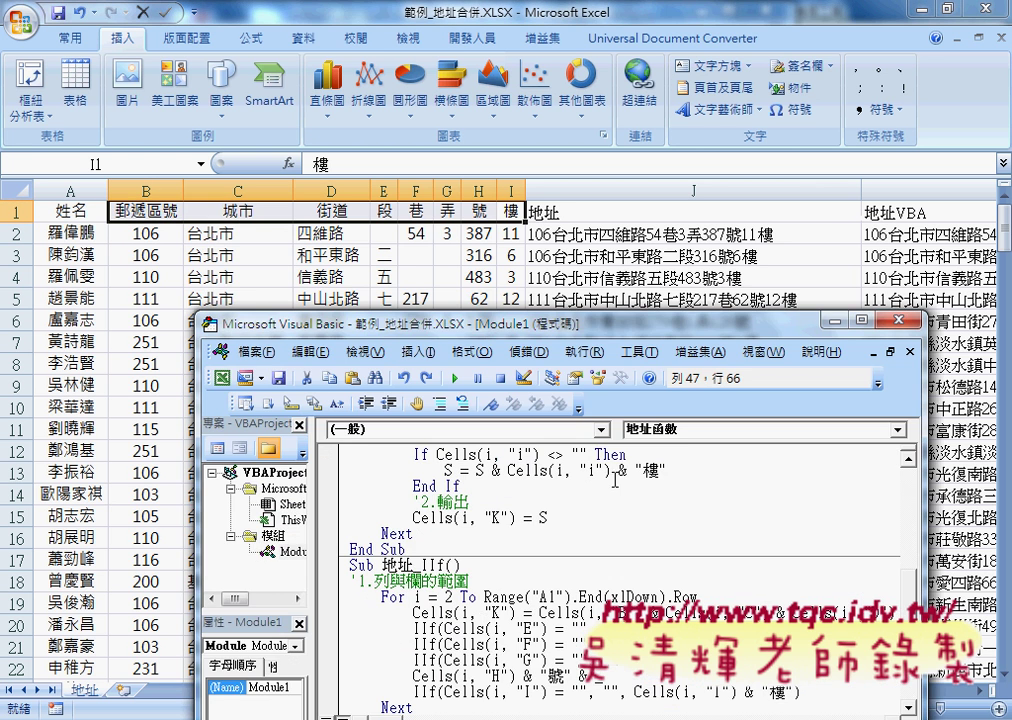
drag(565, 322, 461, 229)
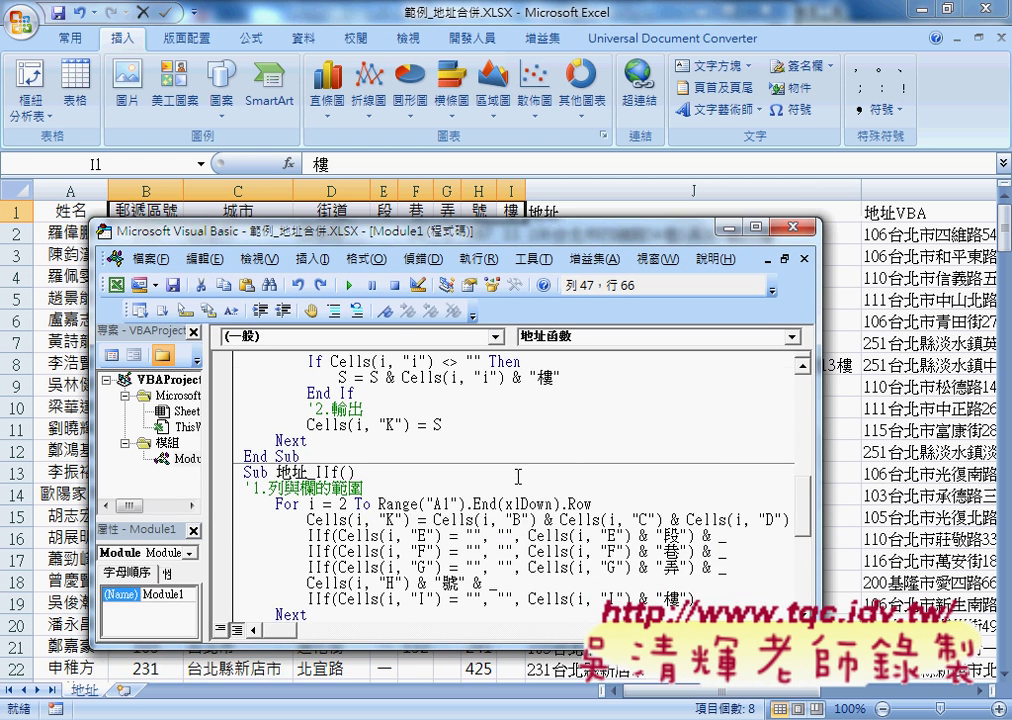
scroll(517, 477, down, 2)
scroll(518, 477, down, 2)
drag(821, 480, 866, 480)
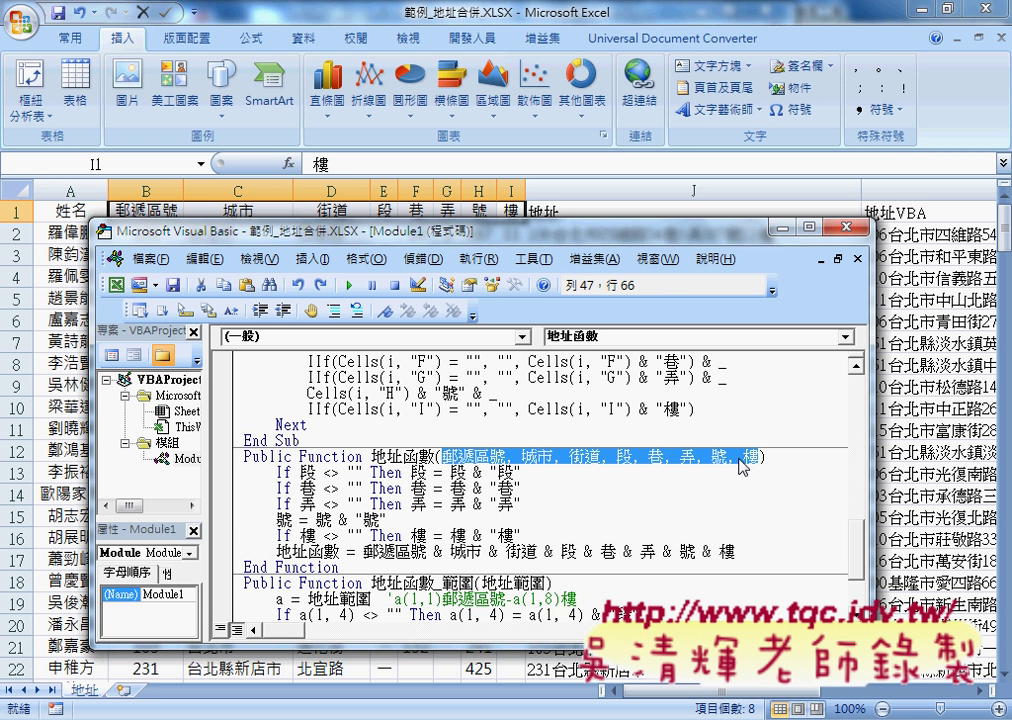
click(458, 456)
drag(442, 456, 504, 451)
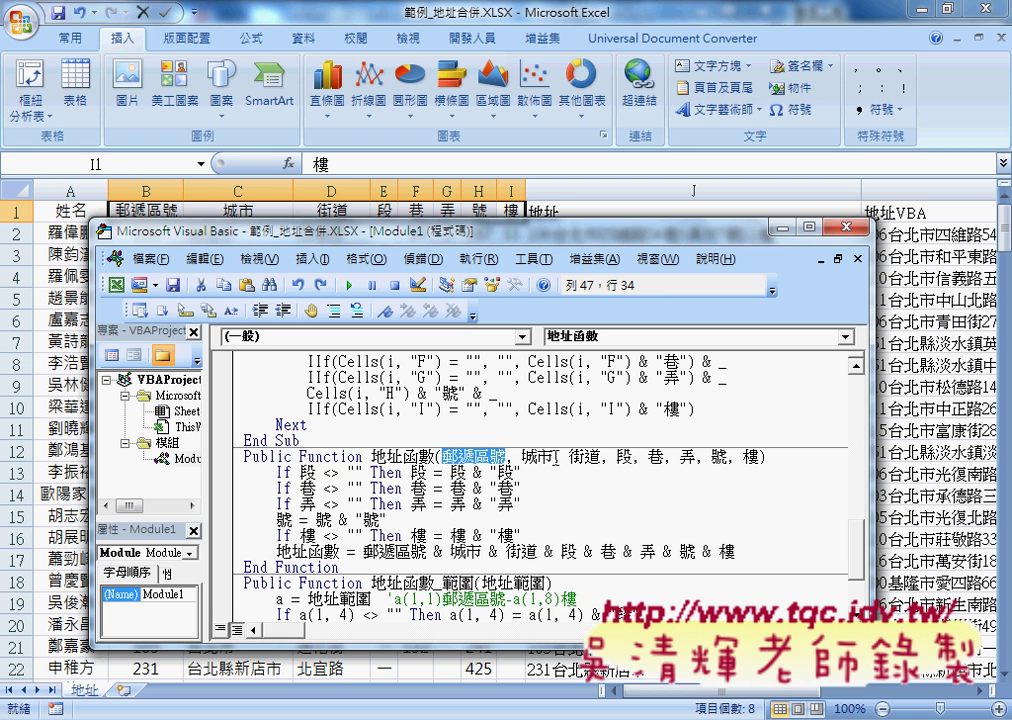
key(Left)
key(Left)
key(Left)
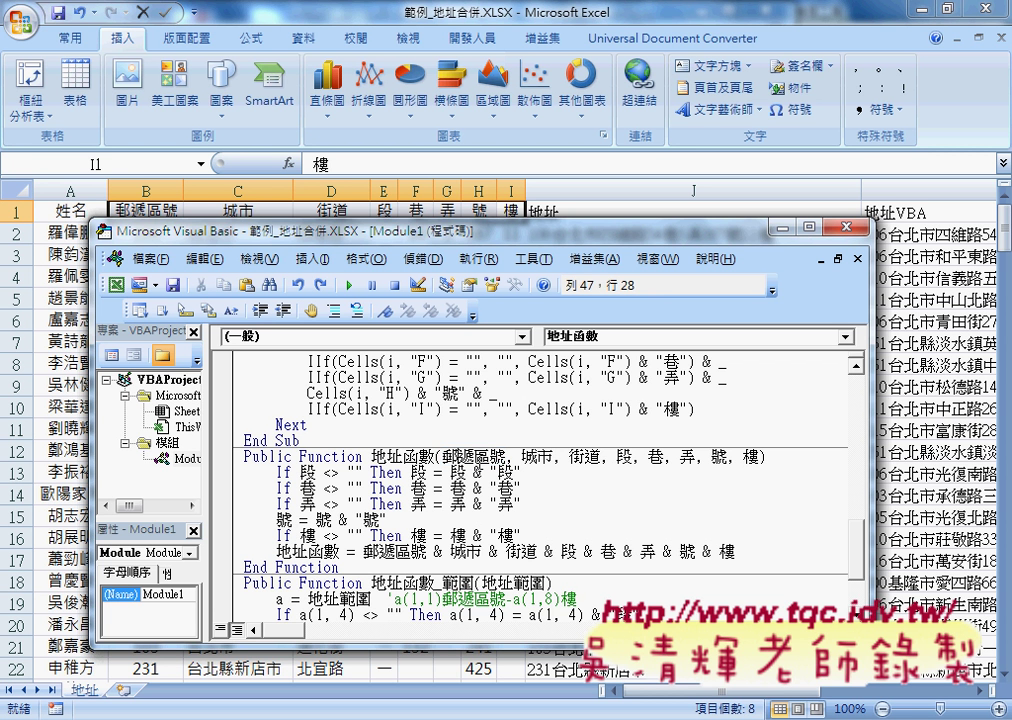
drag(615, 457, 762, 458)
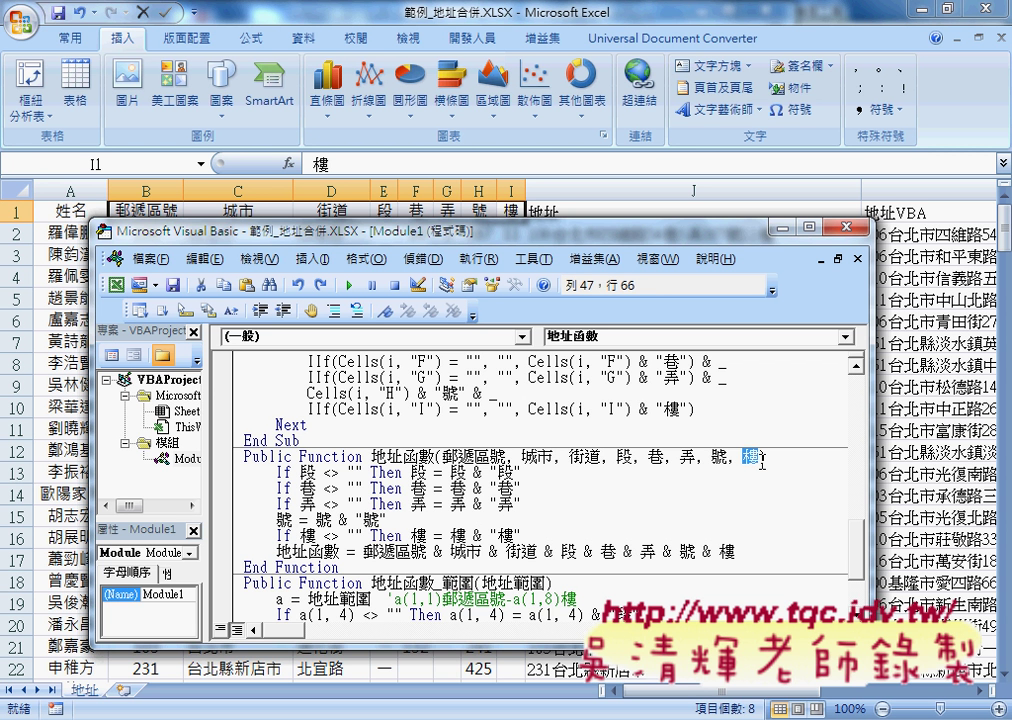
scroll(545, 380, down, 1)
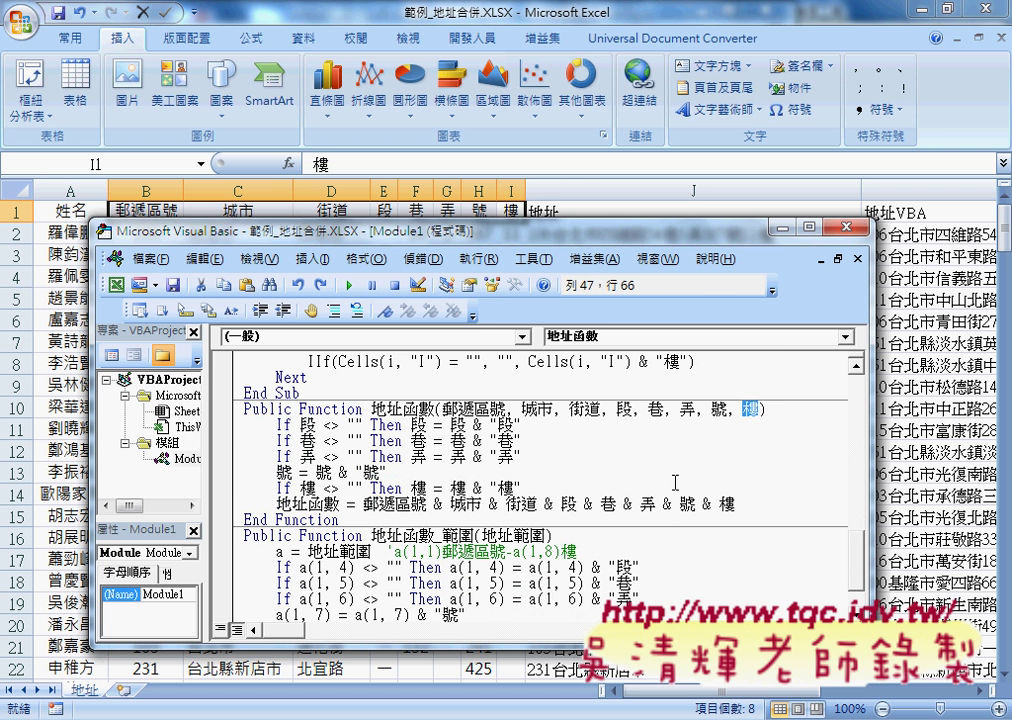
double_click(284, 424)
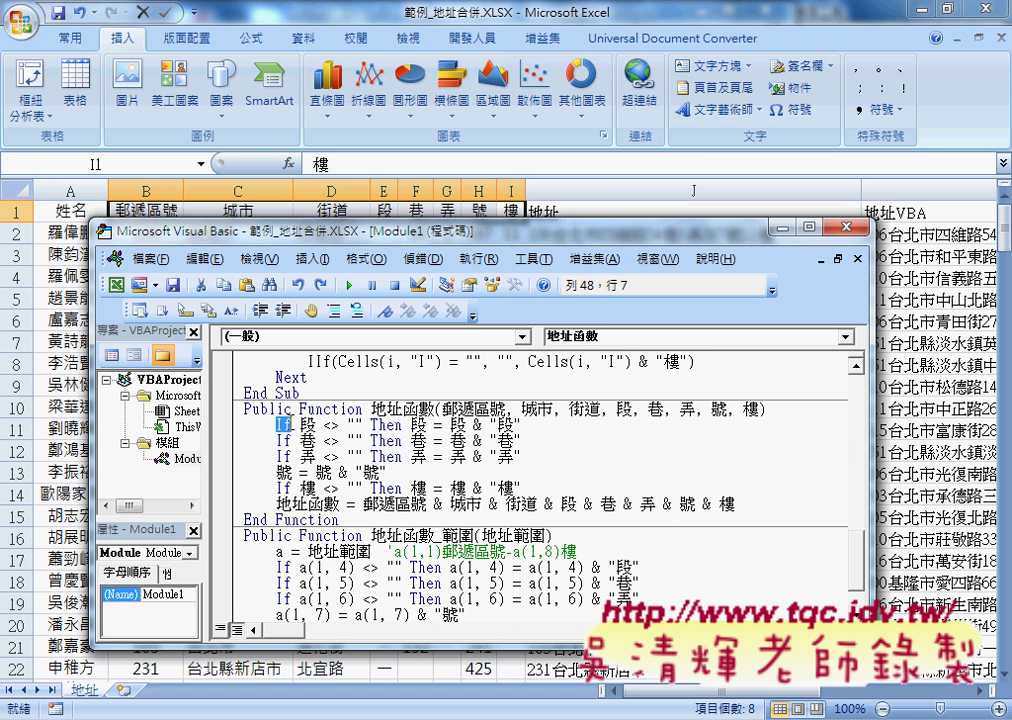
double_click(624, 409)
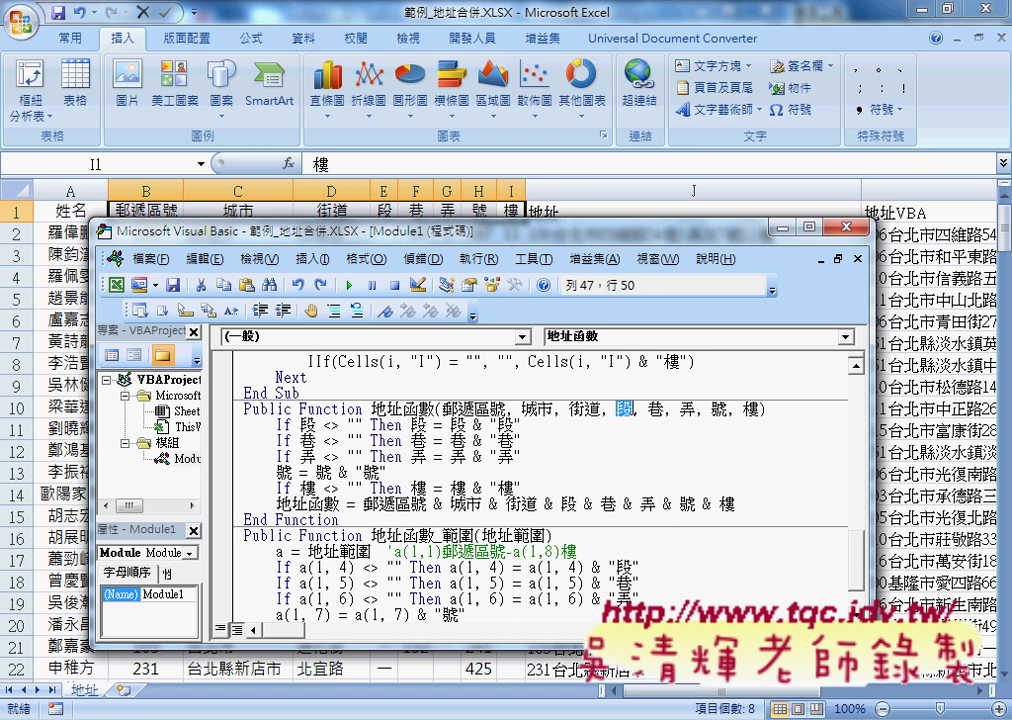
double_click(307, 424)
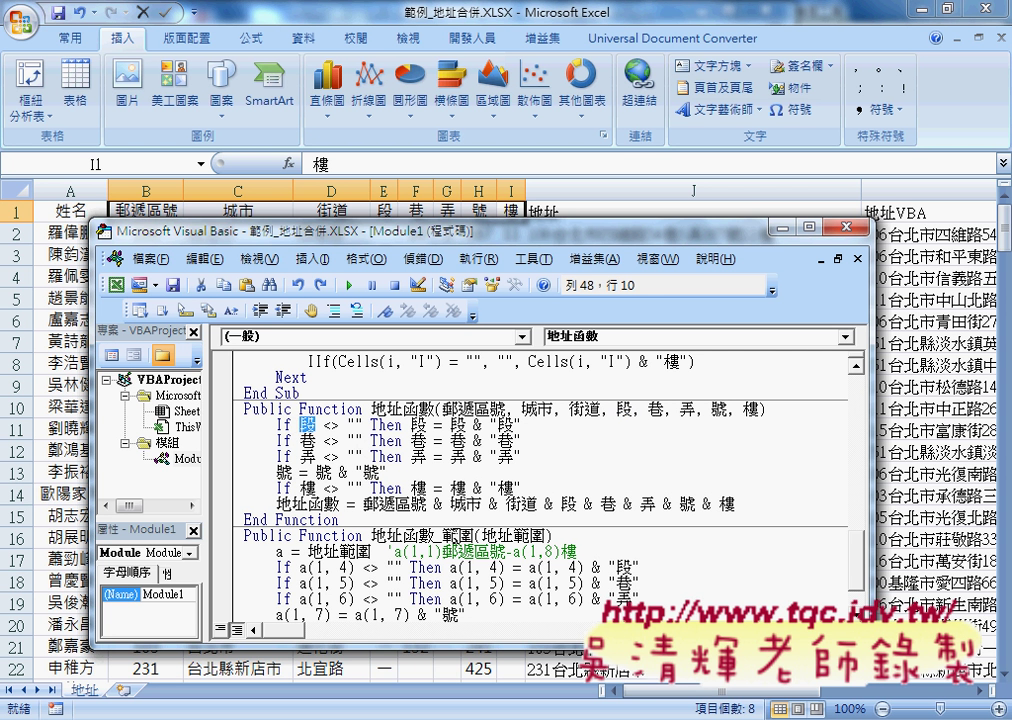
double_click(330, 424)
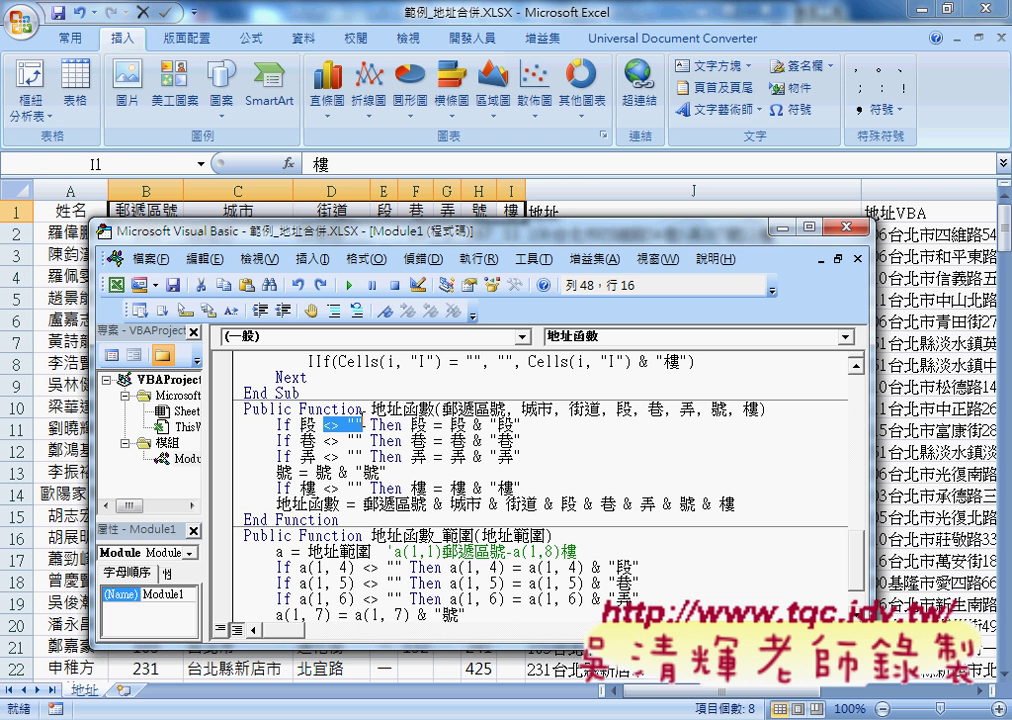
click(371, 424)
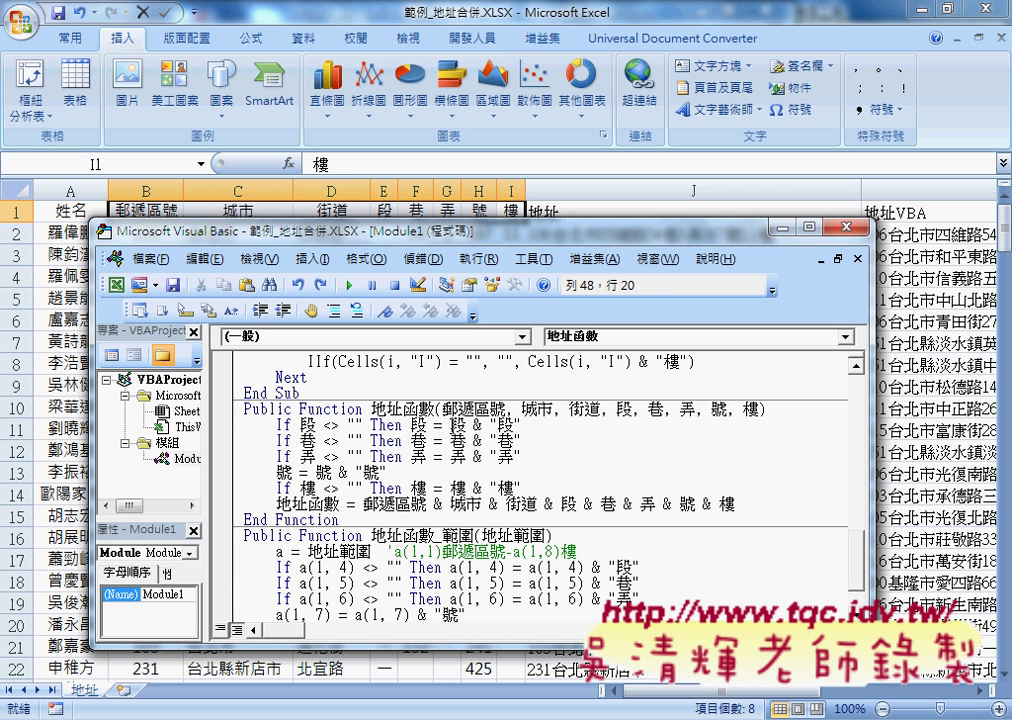
drag(449, 425, 522, 425)
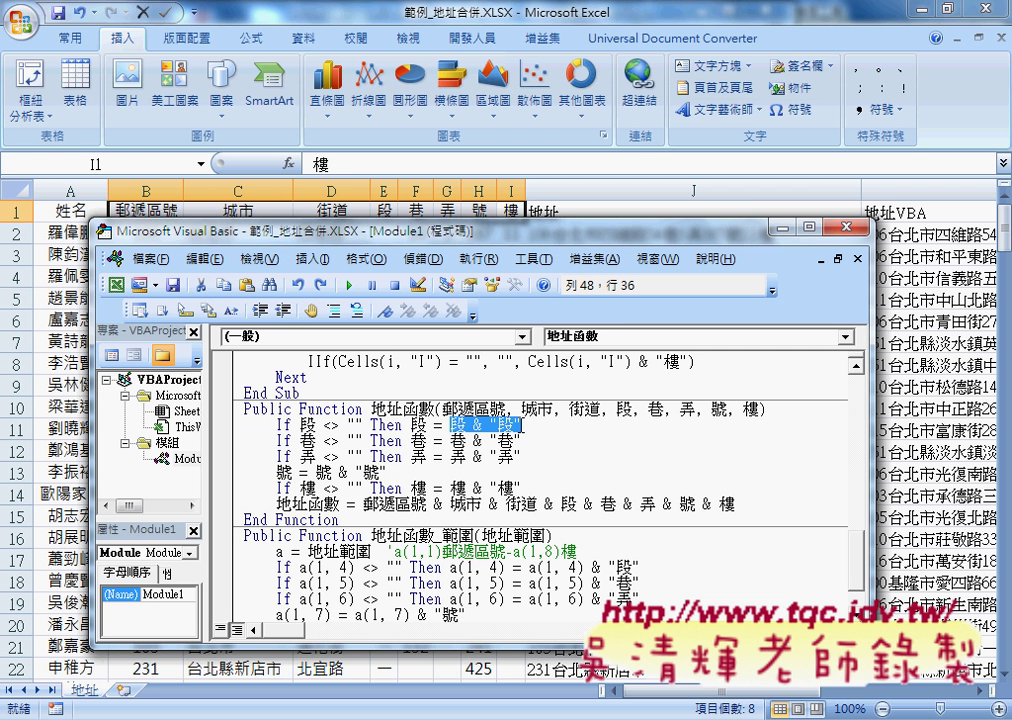
click(403, 425)
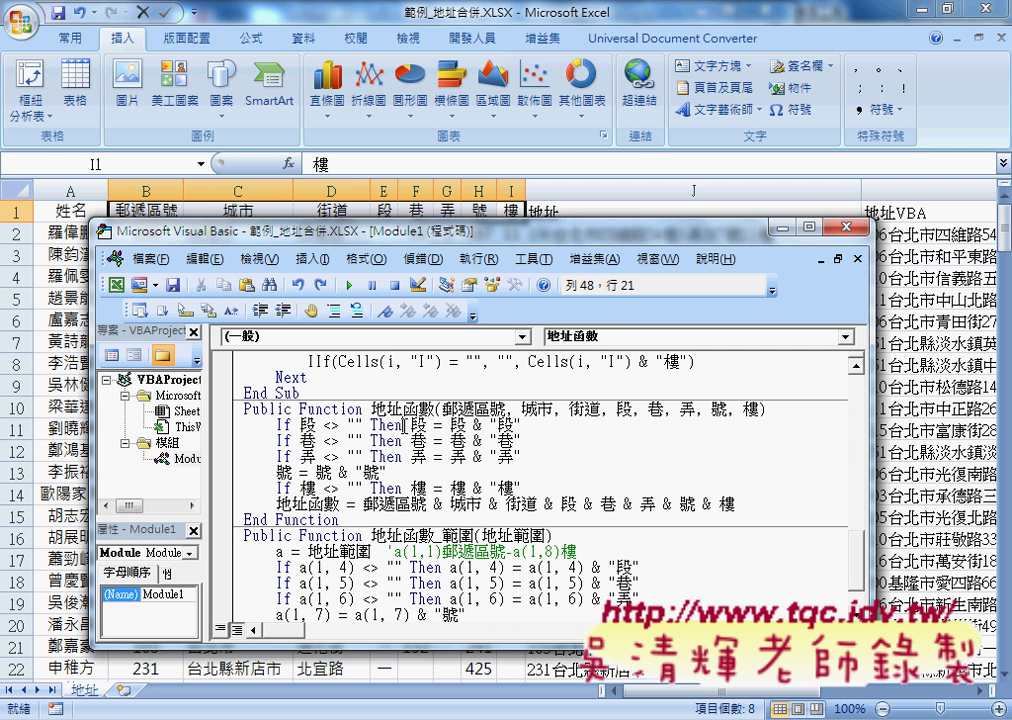
drag(403, 425, 524, 425)
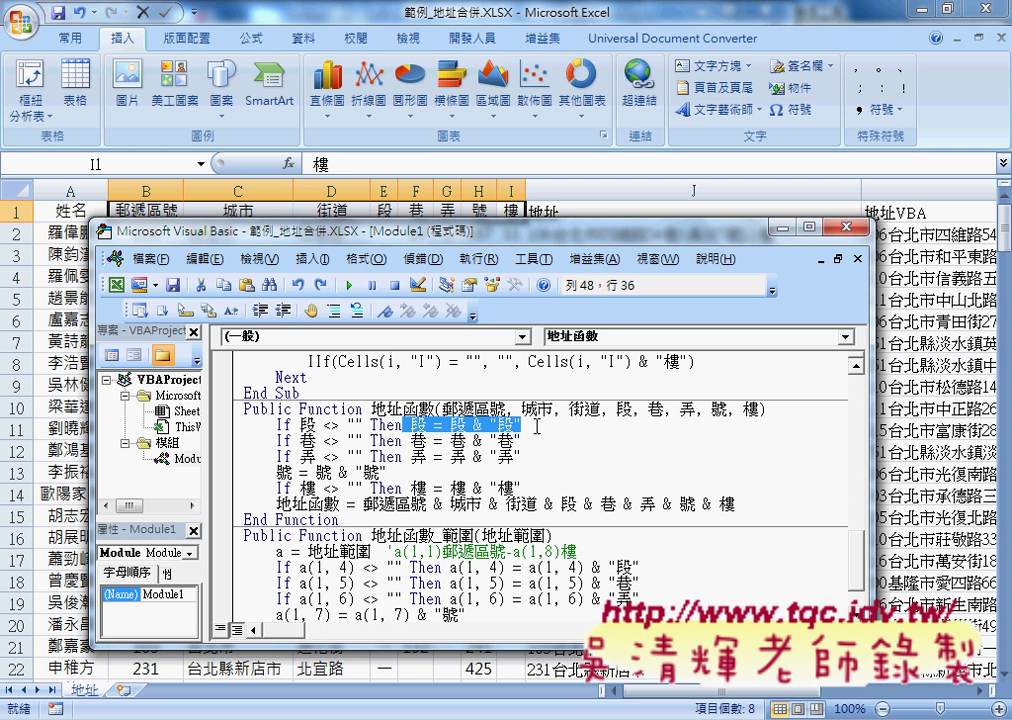
key(Left)
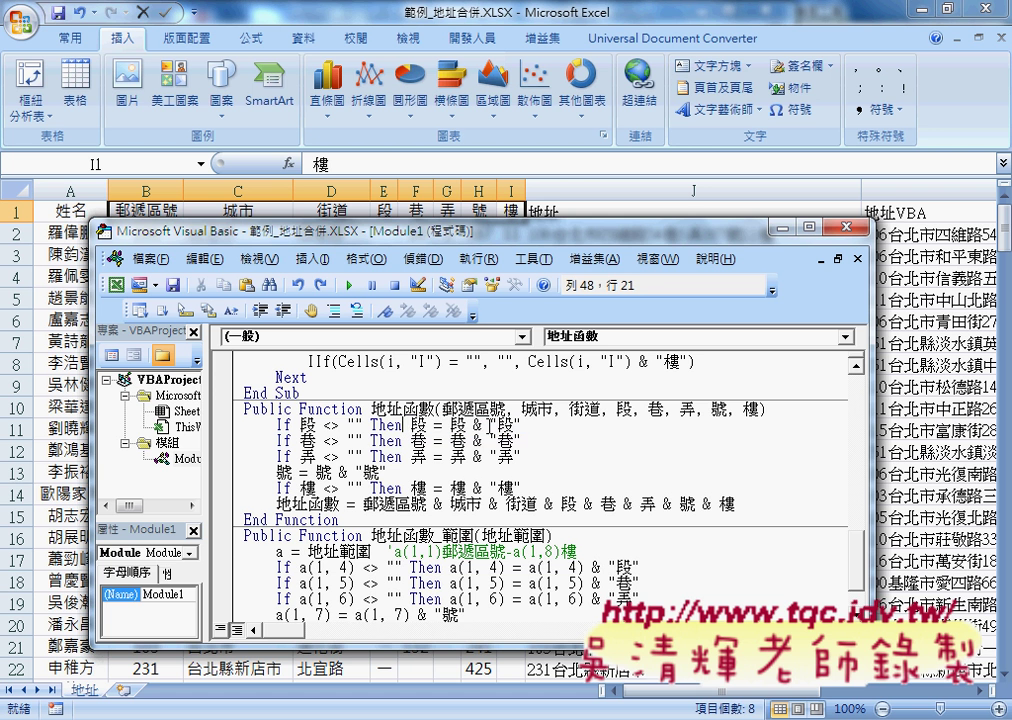
key(Return)
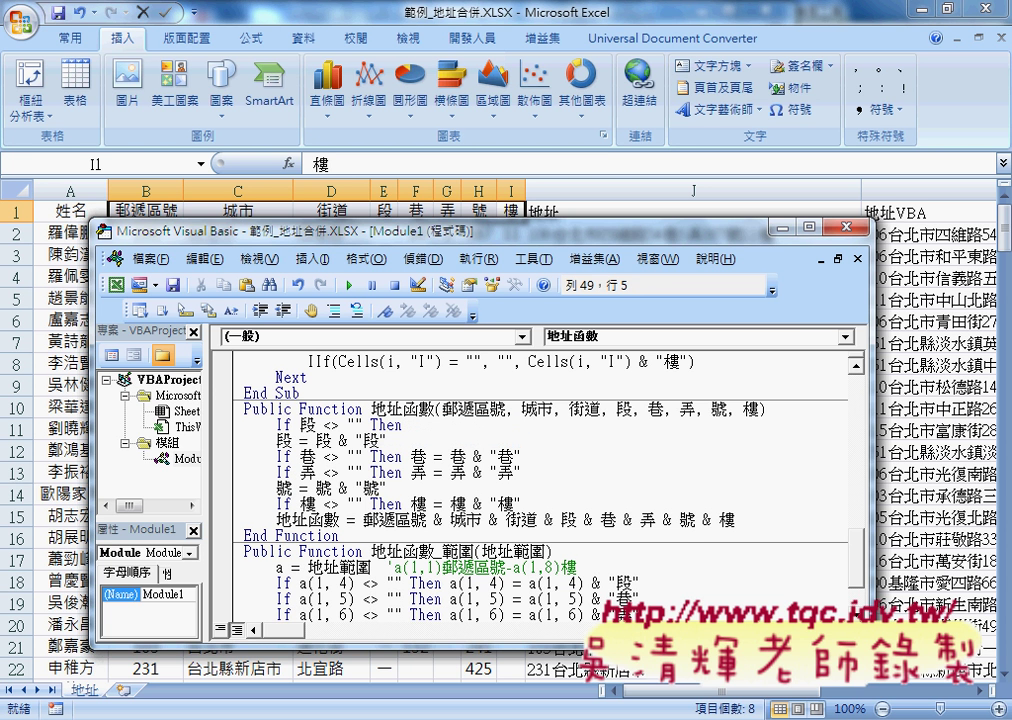
key(Tab)
key(End)
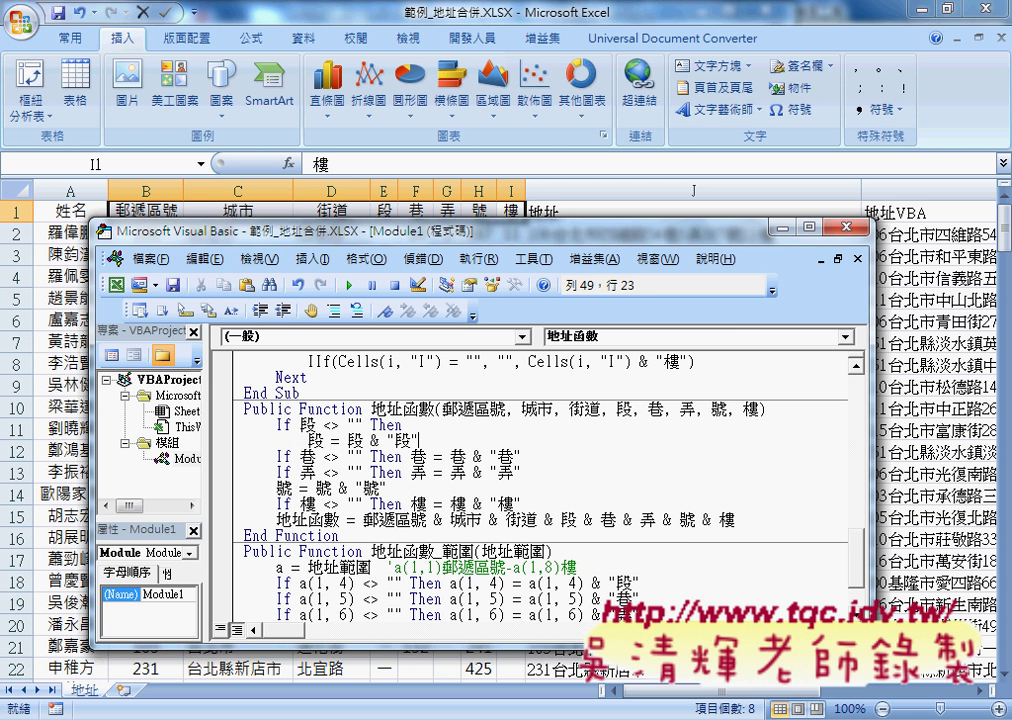
key(Return)
key(BackSpace)
text(e)
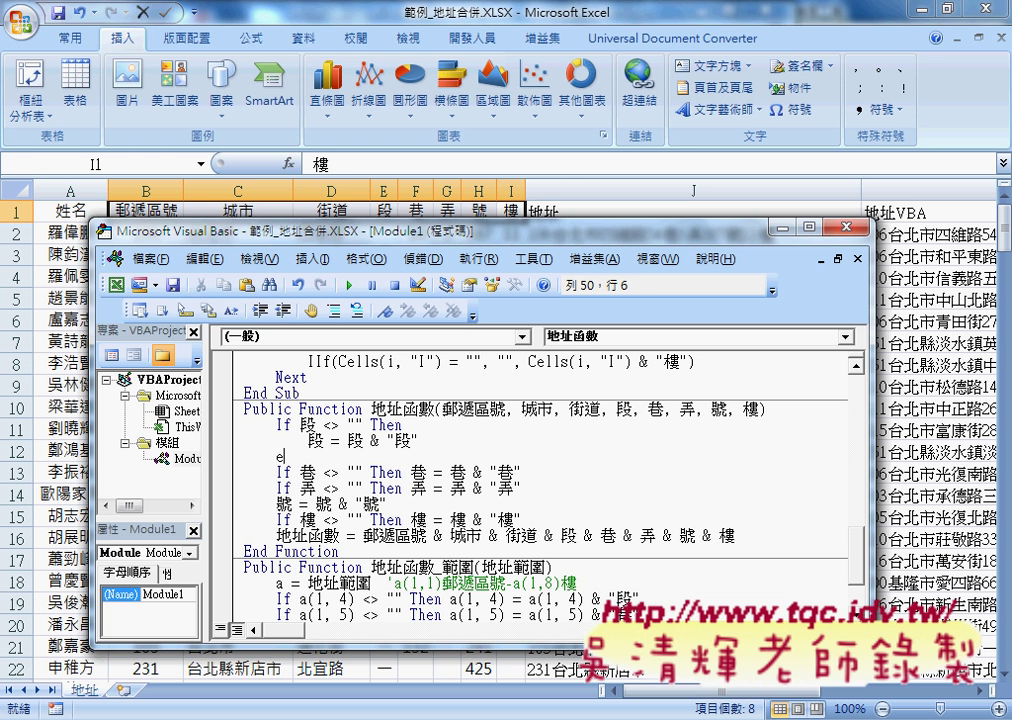
text(nd )
text(if)
key(Up)
drag(224, 457, 222, 432)
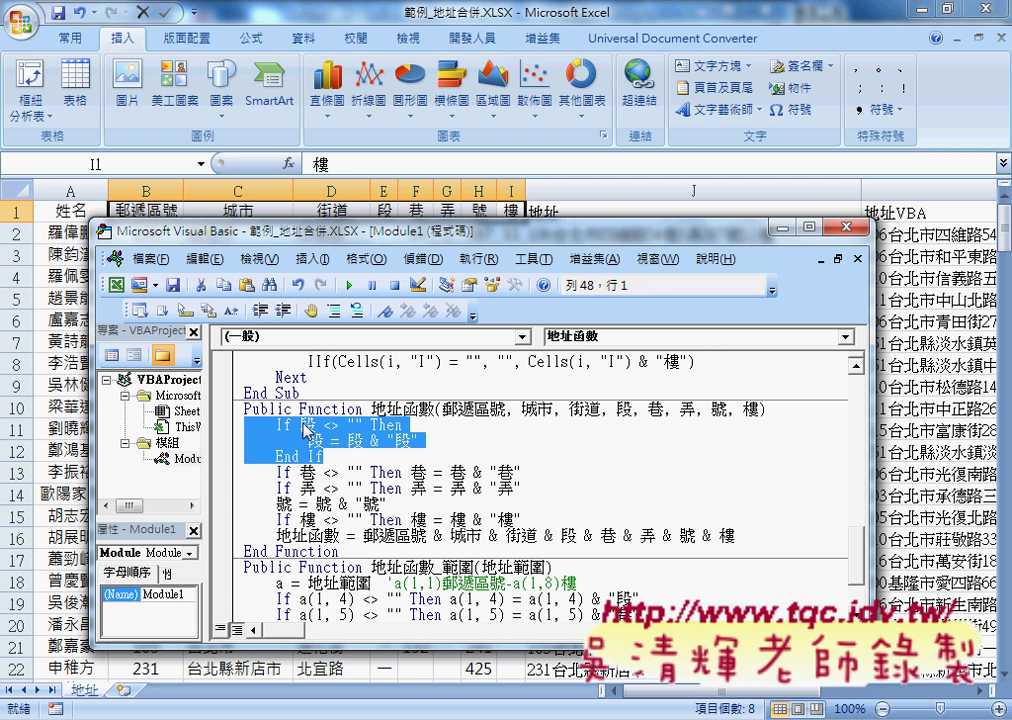
drag(307, 441, 417, 441)
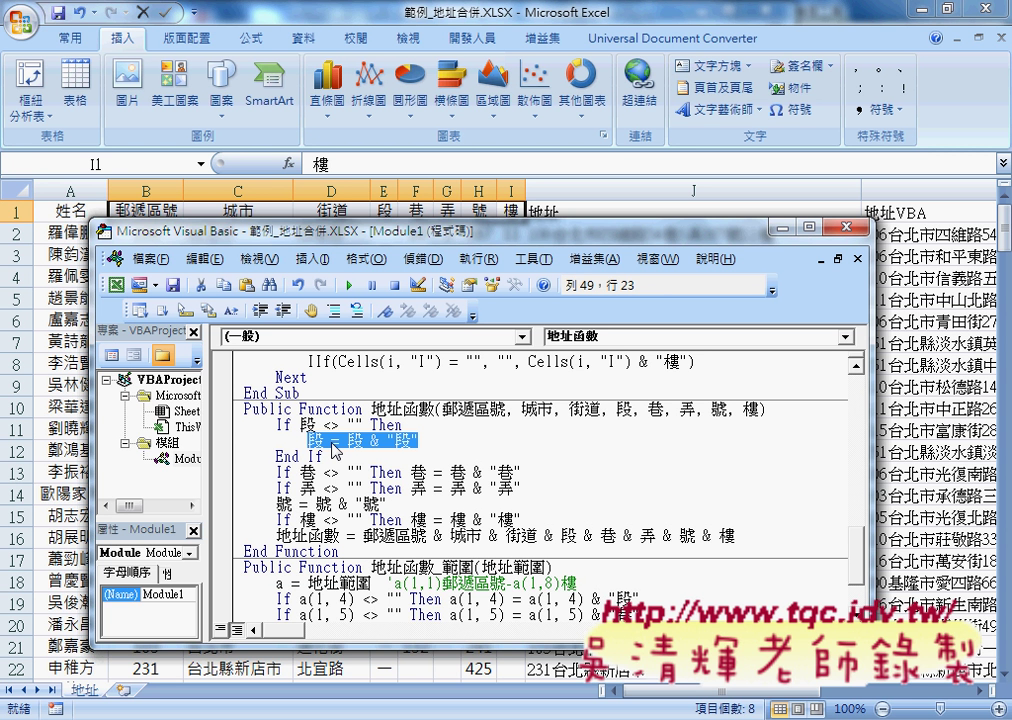
drag(335, 443, 408, 426)
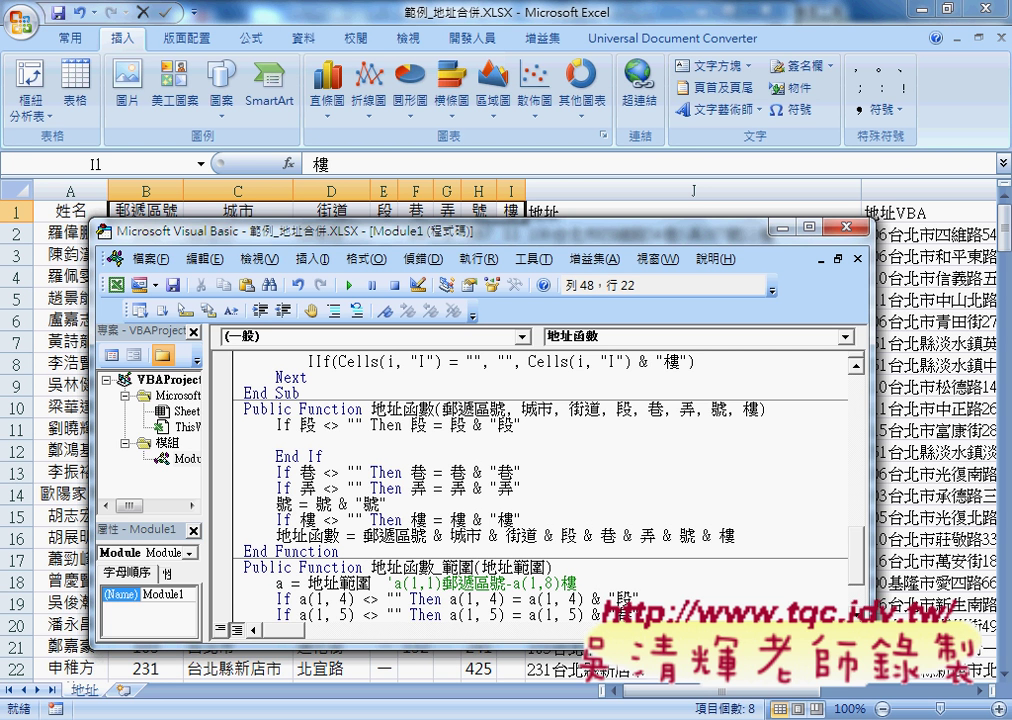
drag(323, 456, 233, 430)
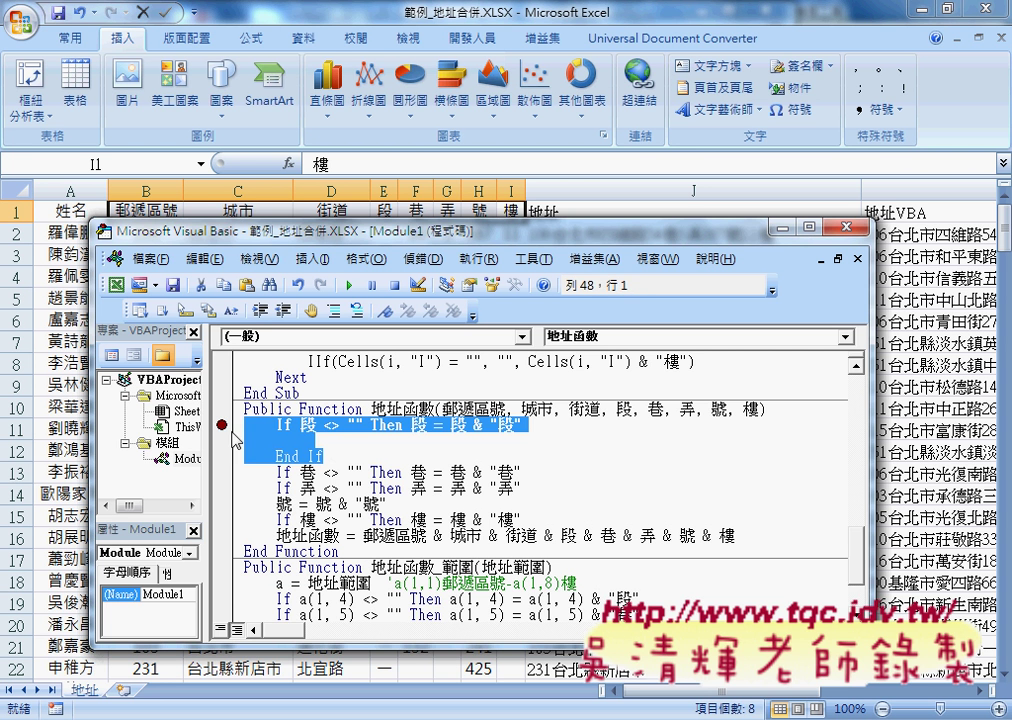
click(349, 457)
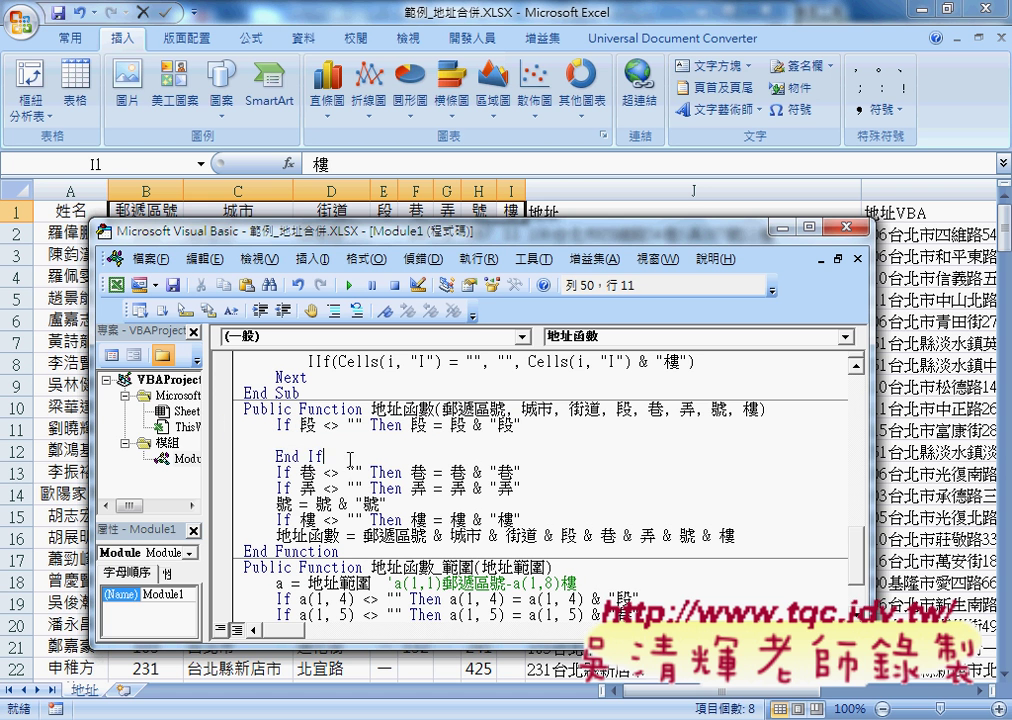
drag(349, 457, 235, 441)
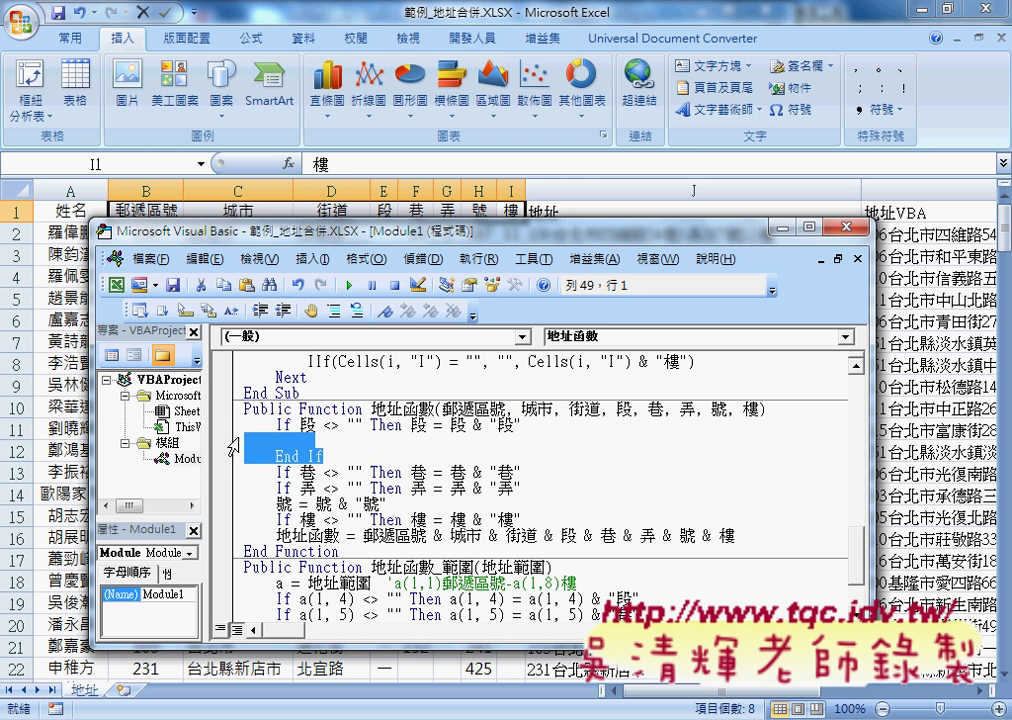
key(Delete)
key(Delete)
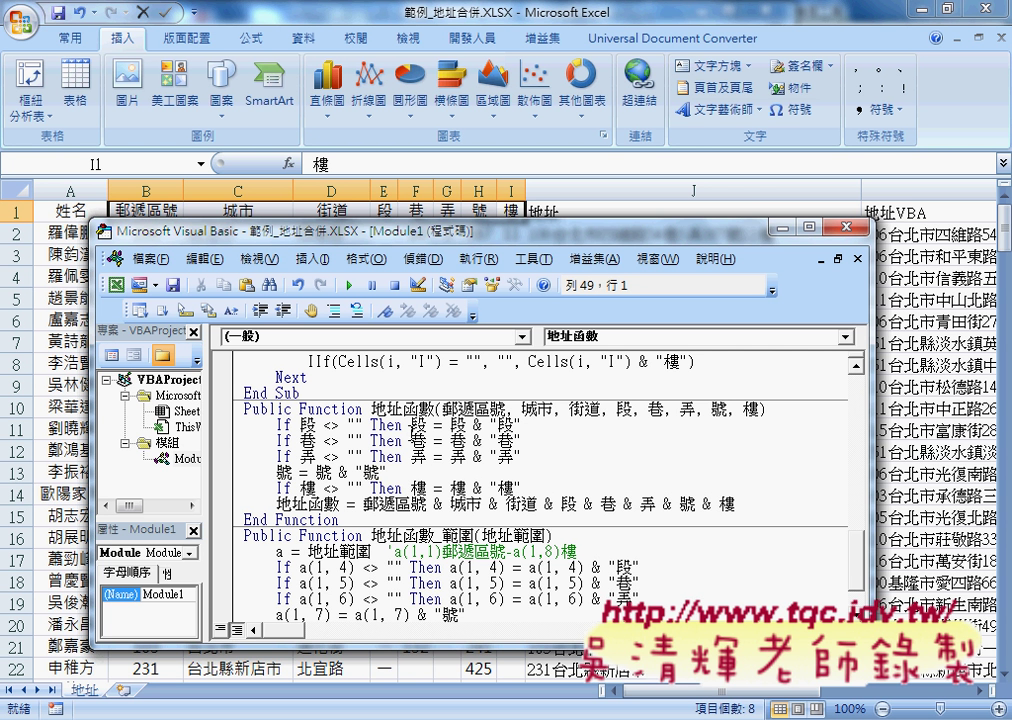
drag(403, 425, 522, 426)
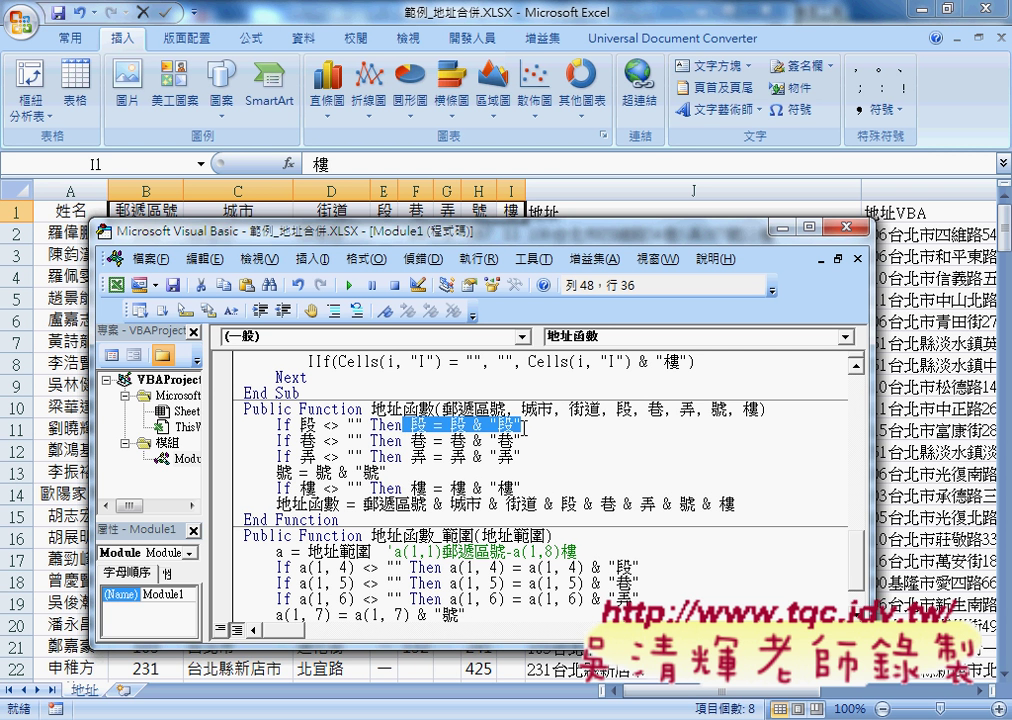
drag(300, 425, 522, 425)
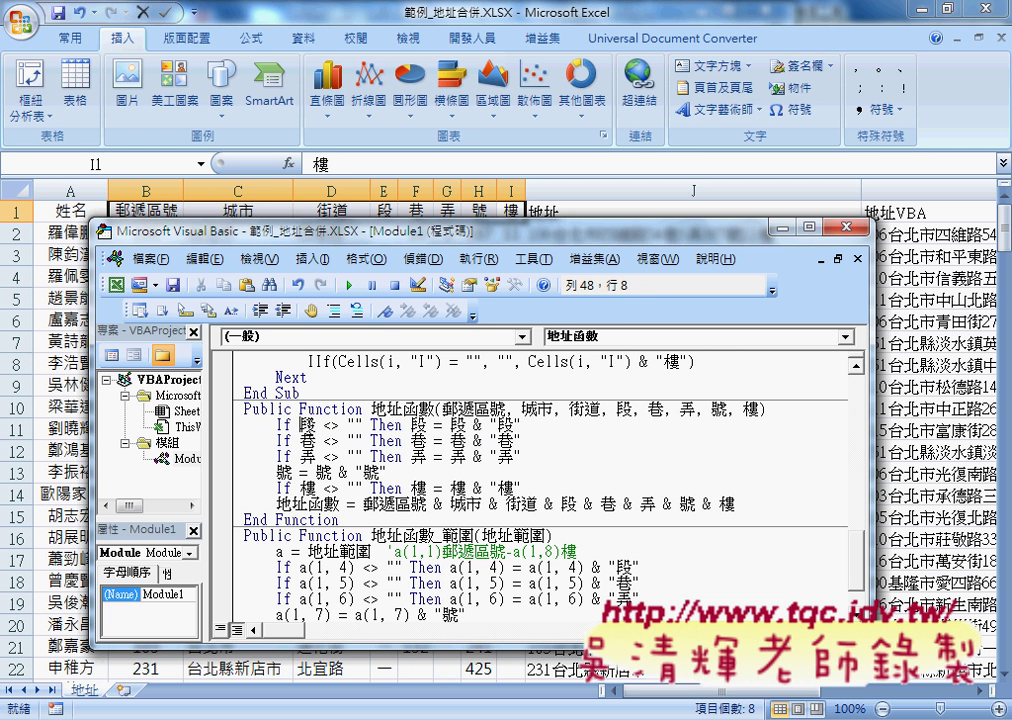
drag(300, 425, 365, 427)
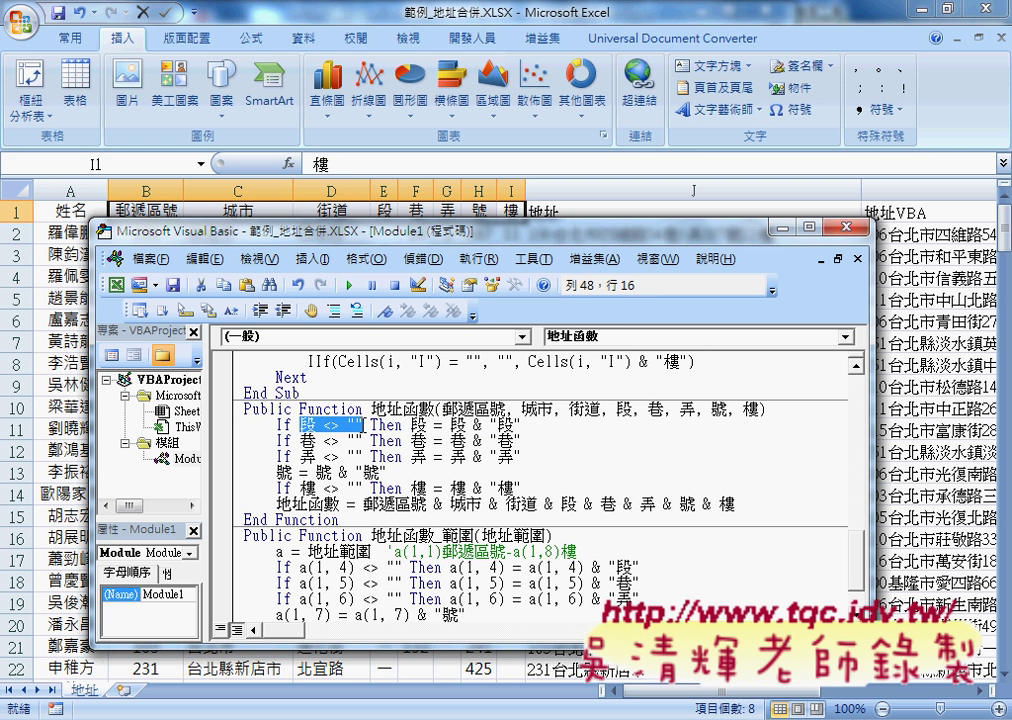
click(312, 440)
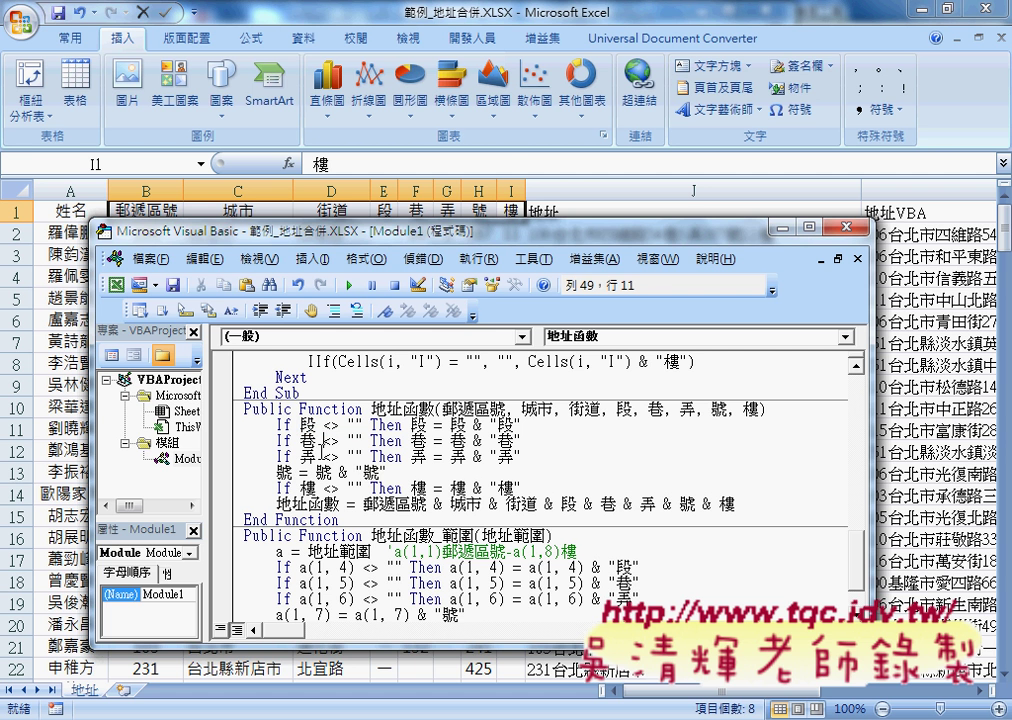
key(Down)
mouse_move(388, 469)
mouse_down()
mouse_move(287, 470)
mouse_move(387, 471)
mouse_up()
click(287, 471)
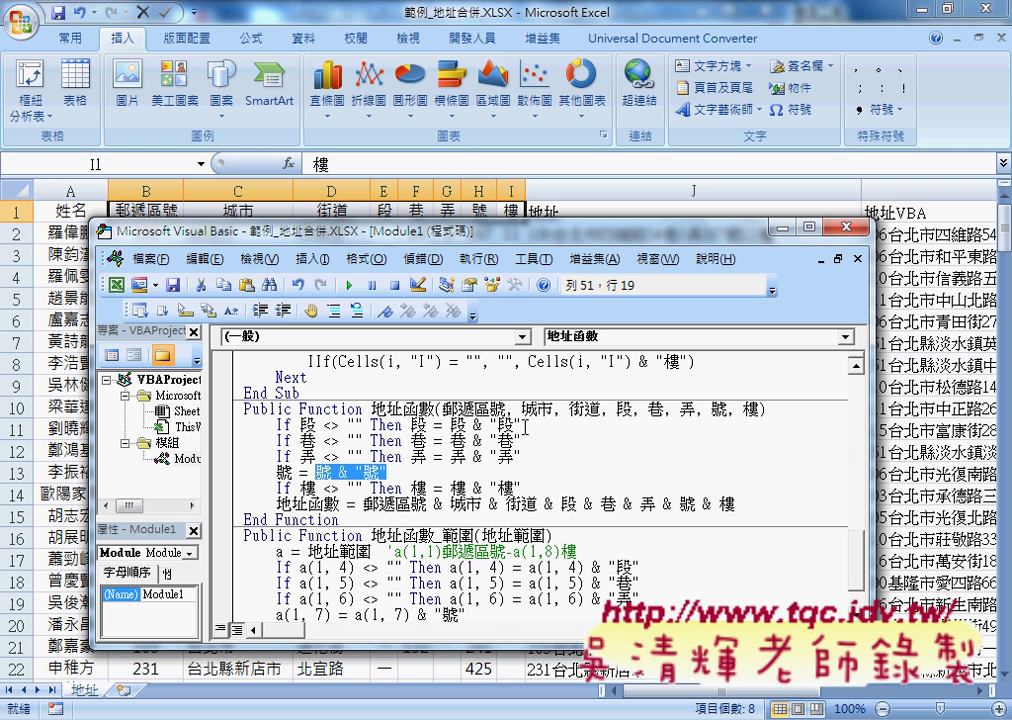
drag(521, 424, 345, 424)
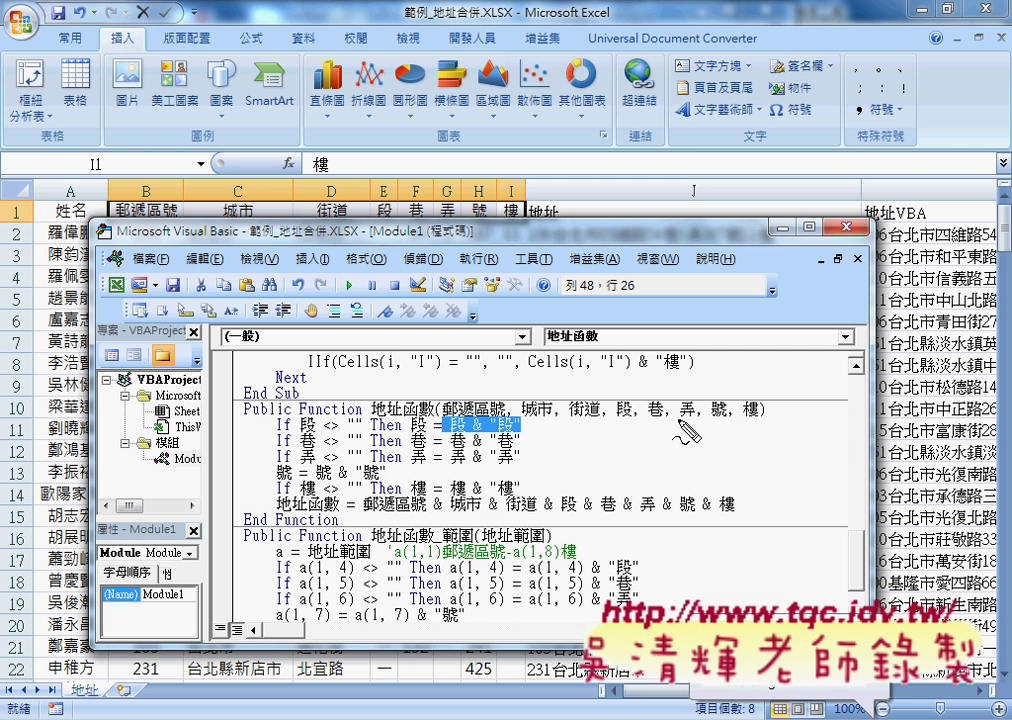
drag(612, 411, 610, 405)
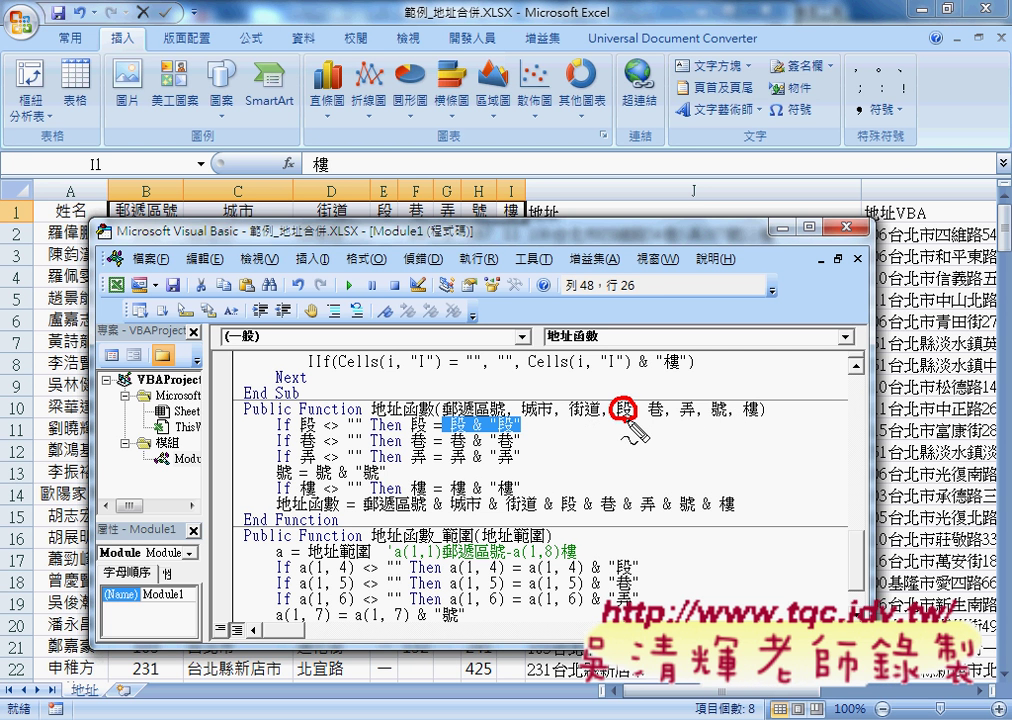
drag(597, 343, 624, 398)
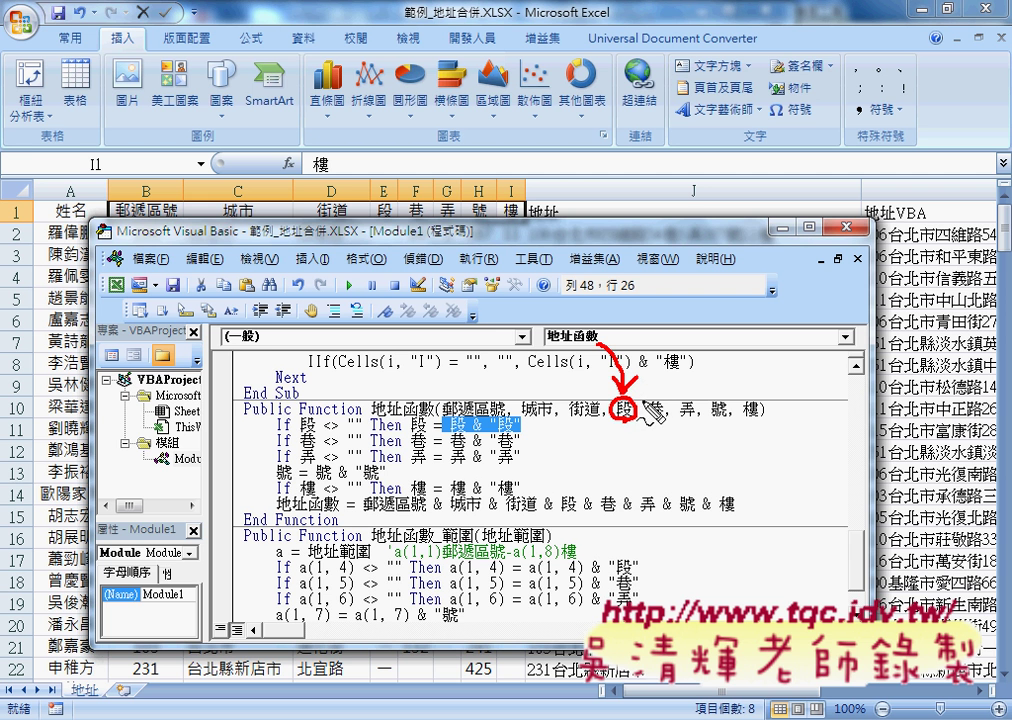
drag(634, 348, 656, 355)
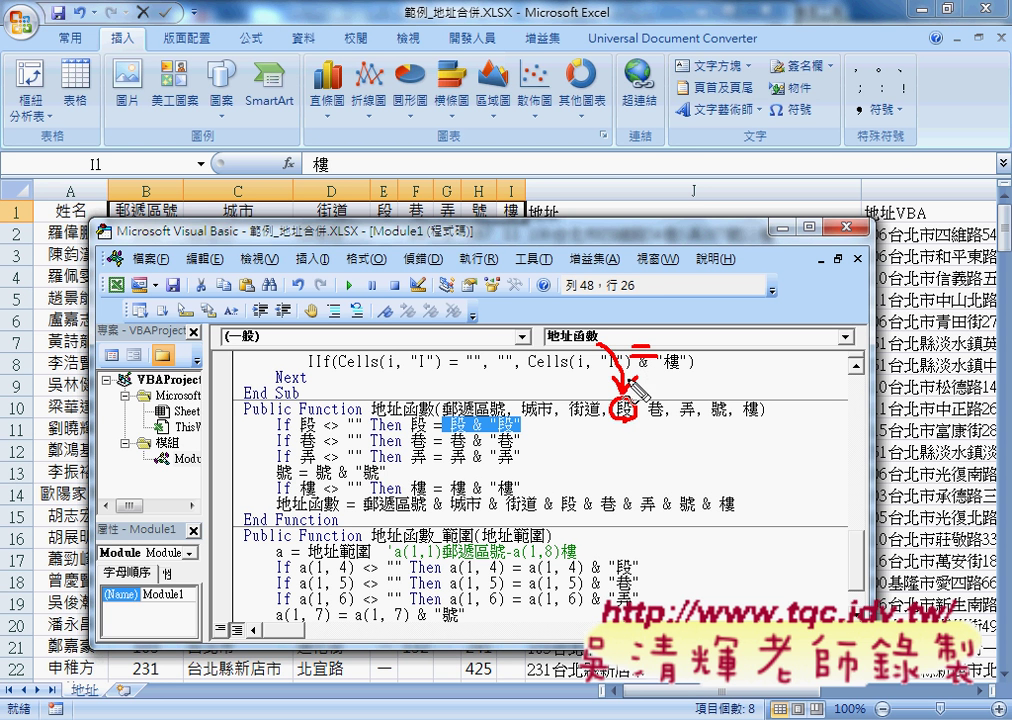
drag(300, 432, 313, 433)
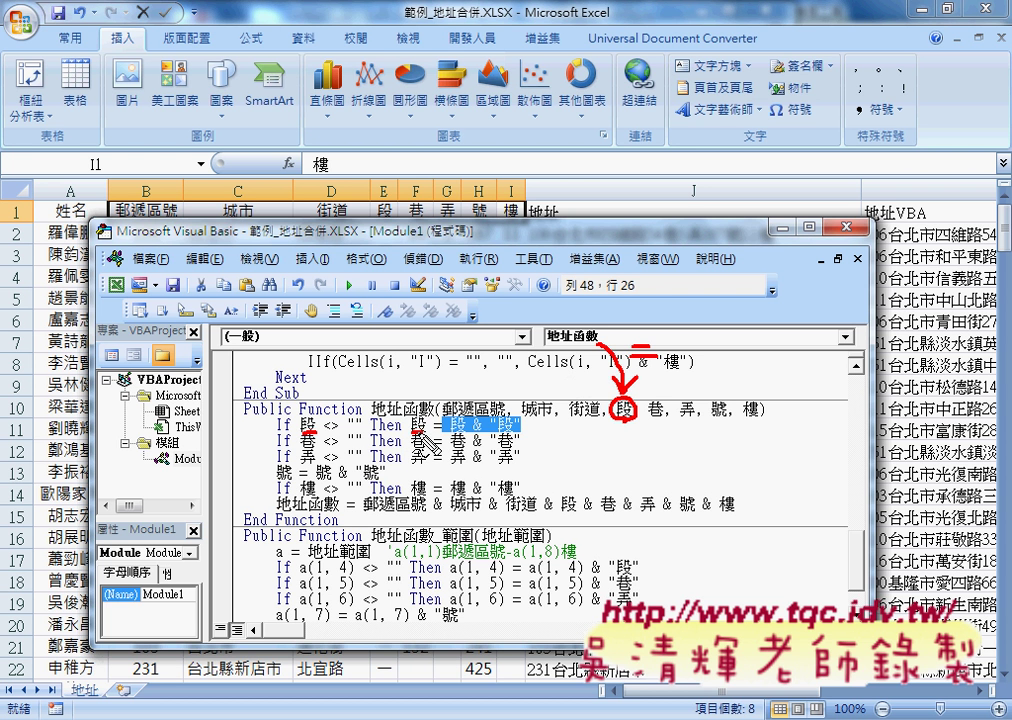
mouse_move(412, 432)
mouse_down()
mouse_move(431, 432)
mouse_move(470, 394)
mouse_move(475, 402)
mouse_move(411, 440)
mouse_up()
mouse_move(468, 358)
mouse_down()
mouse_move(436, 400)
mouse_move(448, 393)
mouse_up()
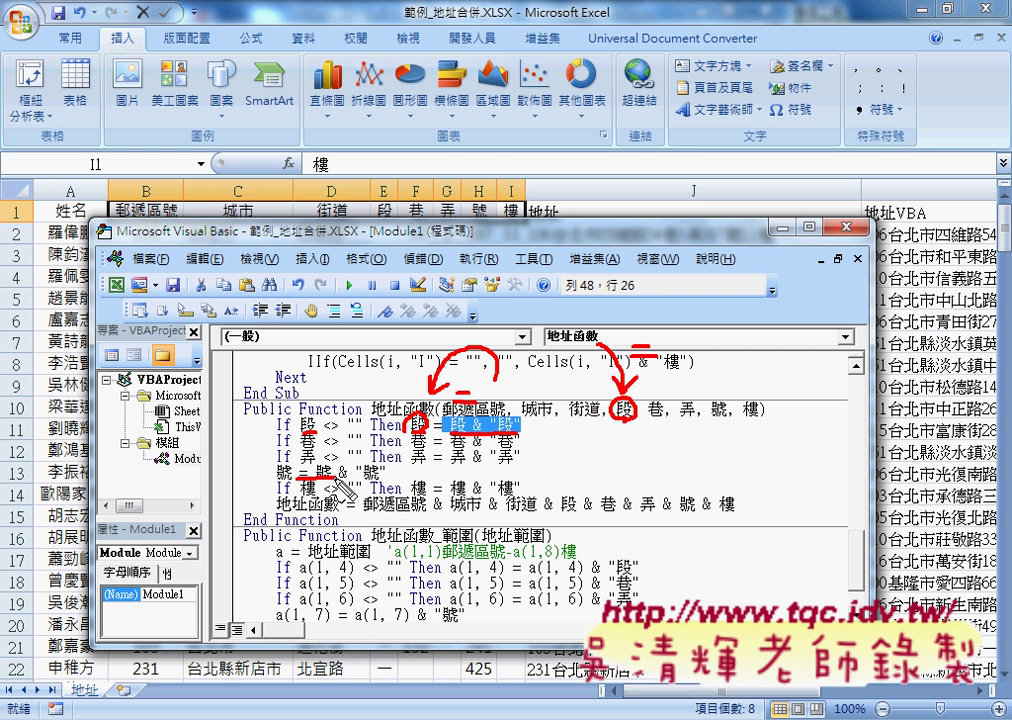
drag(283, 479, 352, 478)
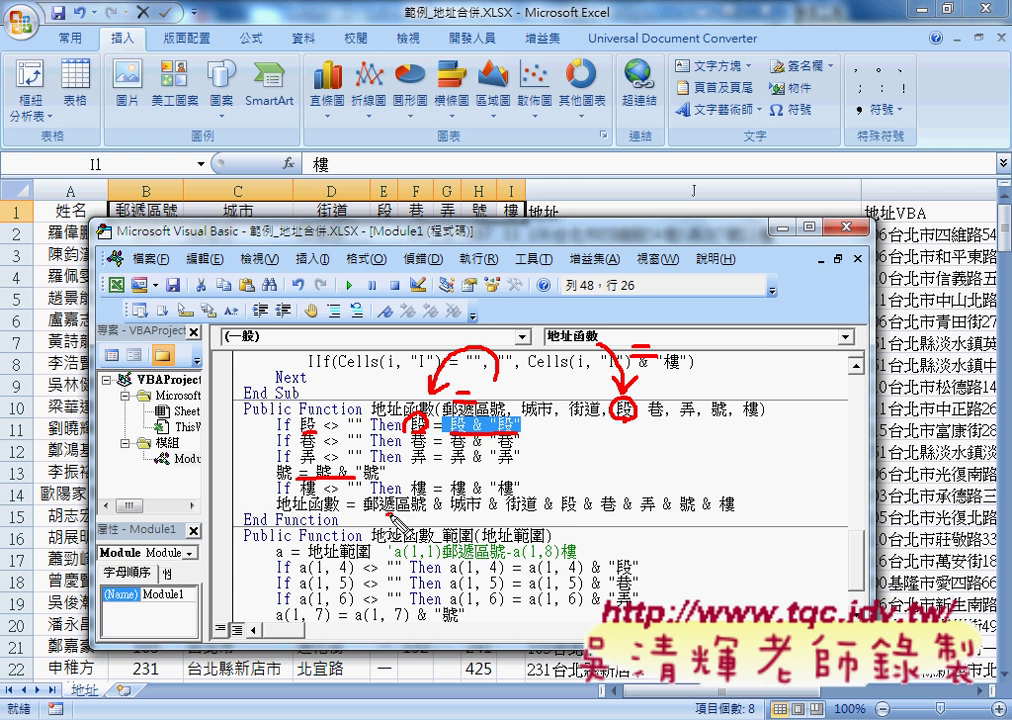
drag(362, 514, 730, 516)
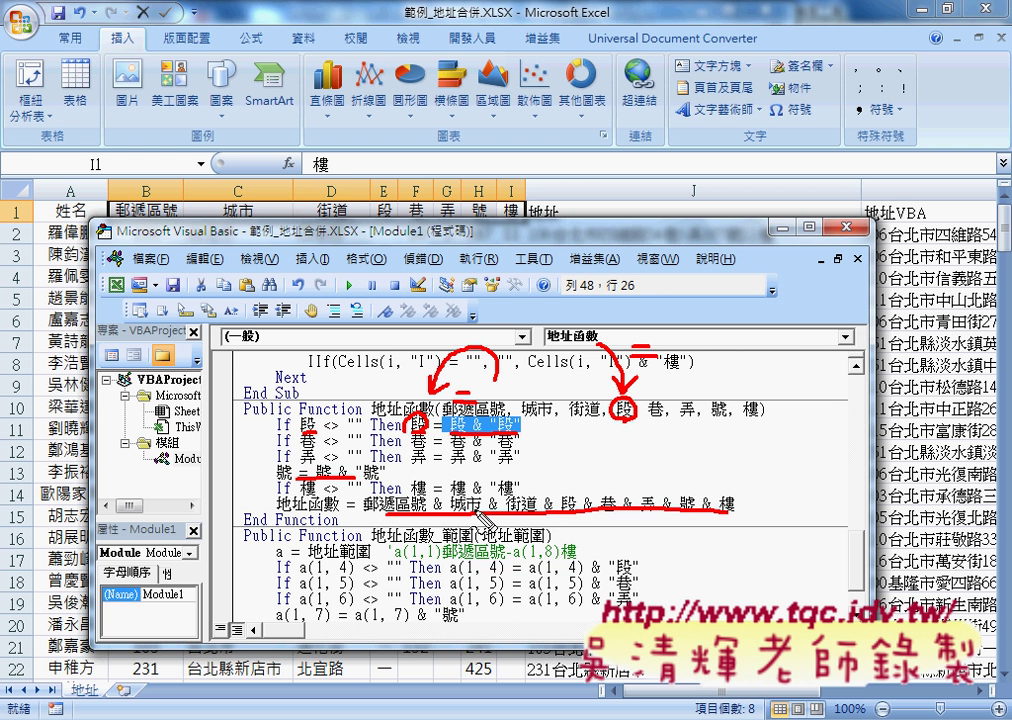
drag(444, 533, 340, 517)
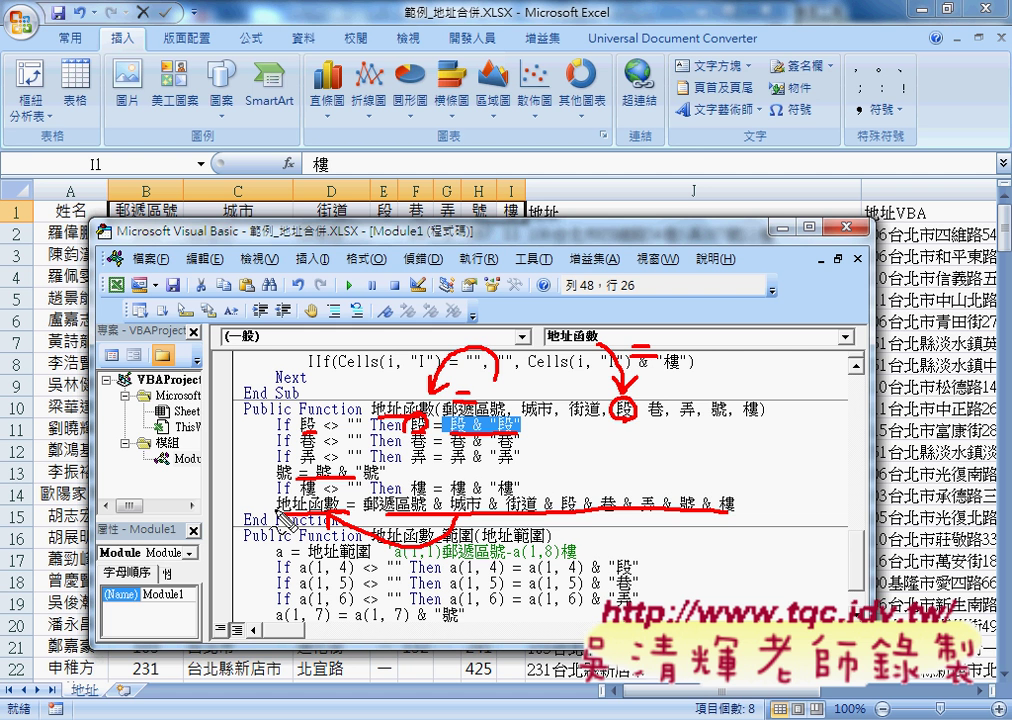
key(Escape)
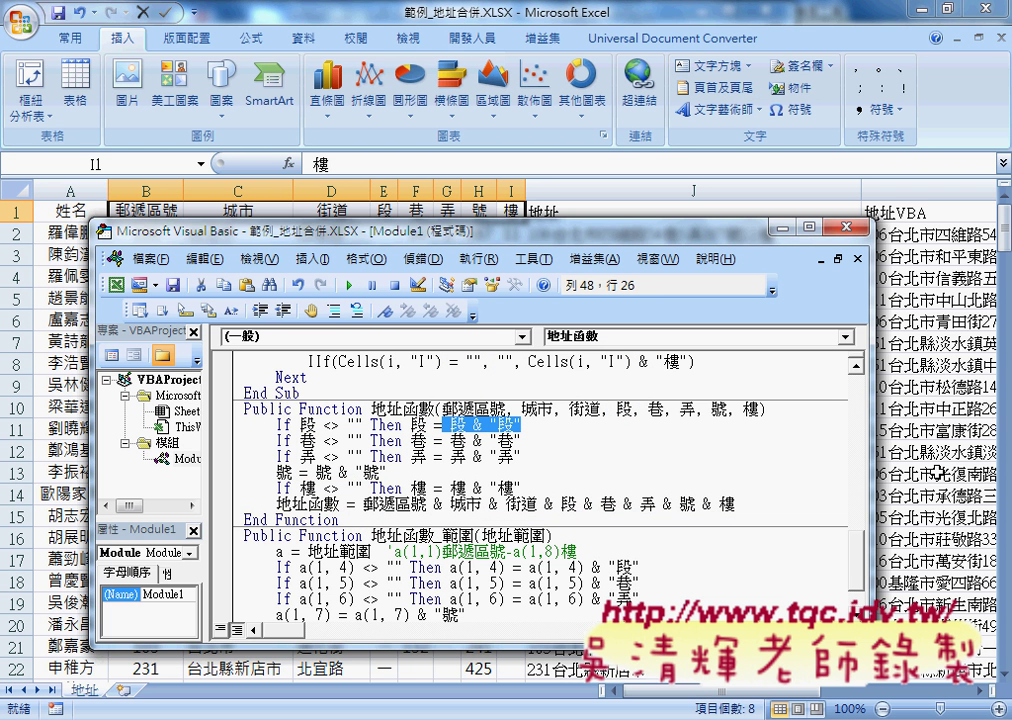
- Highlight the whole 地址函數 function, then its parameter list 郵遞區號 through 樓
click(341, 519)
drag(341, 519, 231, 418)
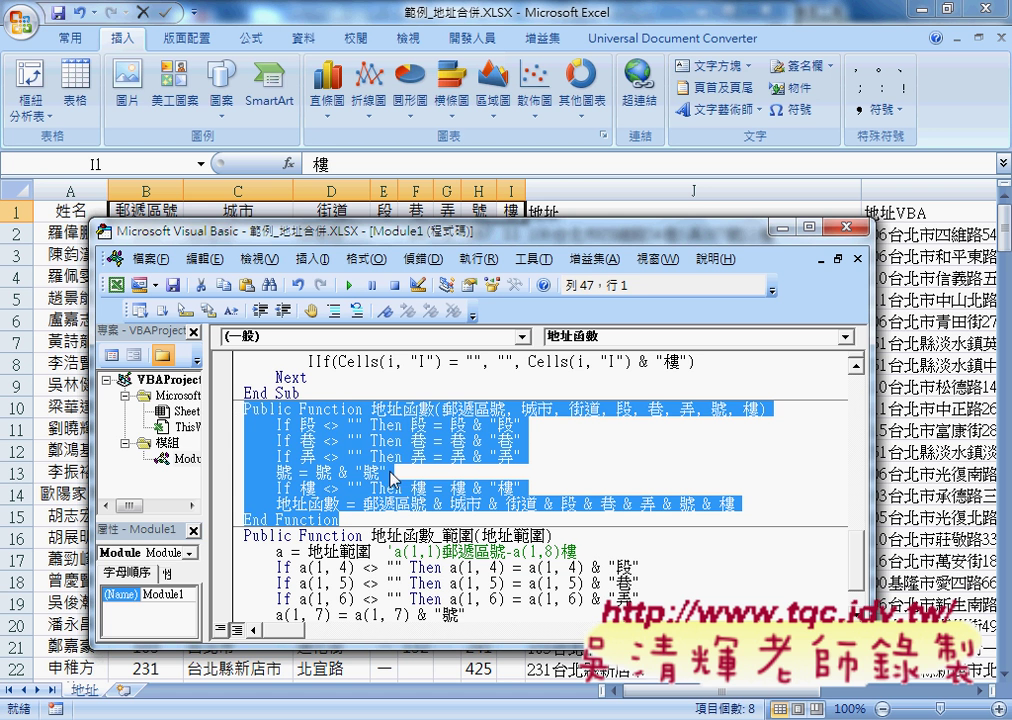
click(550, 409)
drag(442, 409, 760, 410)
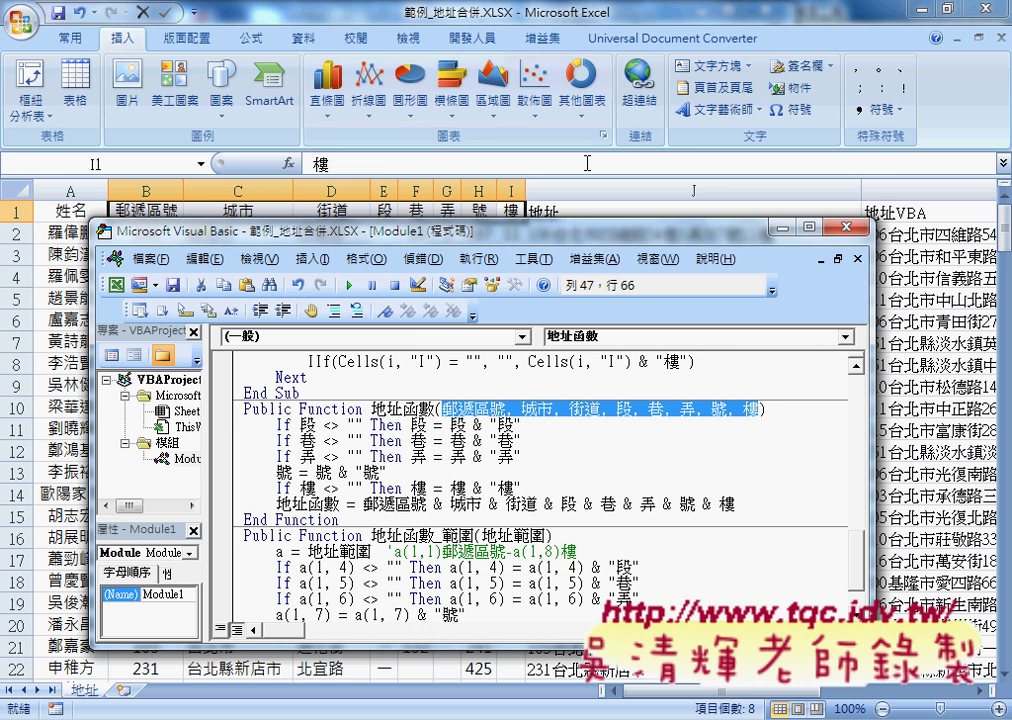
click(890, 287)
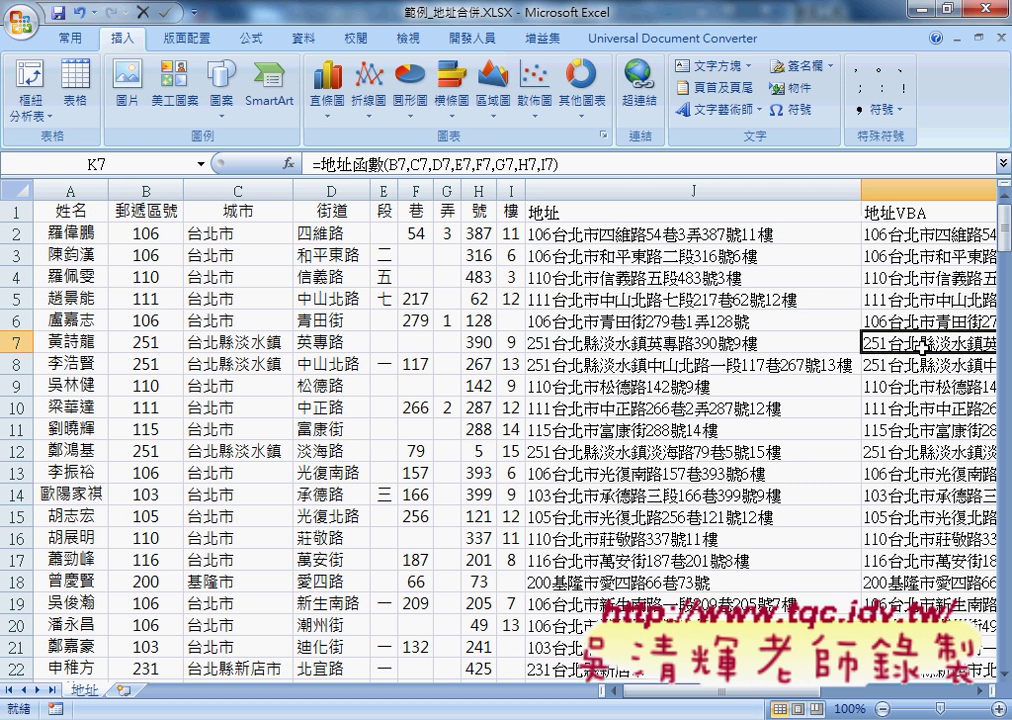
click(884, 234)
click(289, 165)
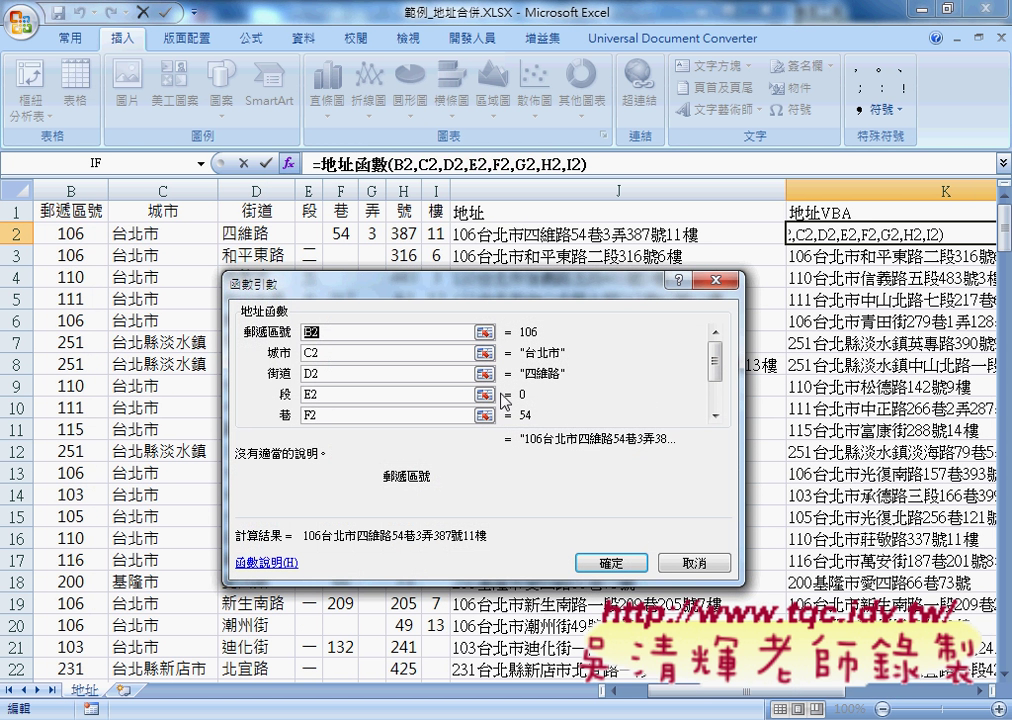
scroll(685, 400, down, 1)
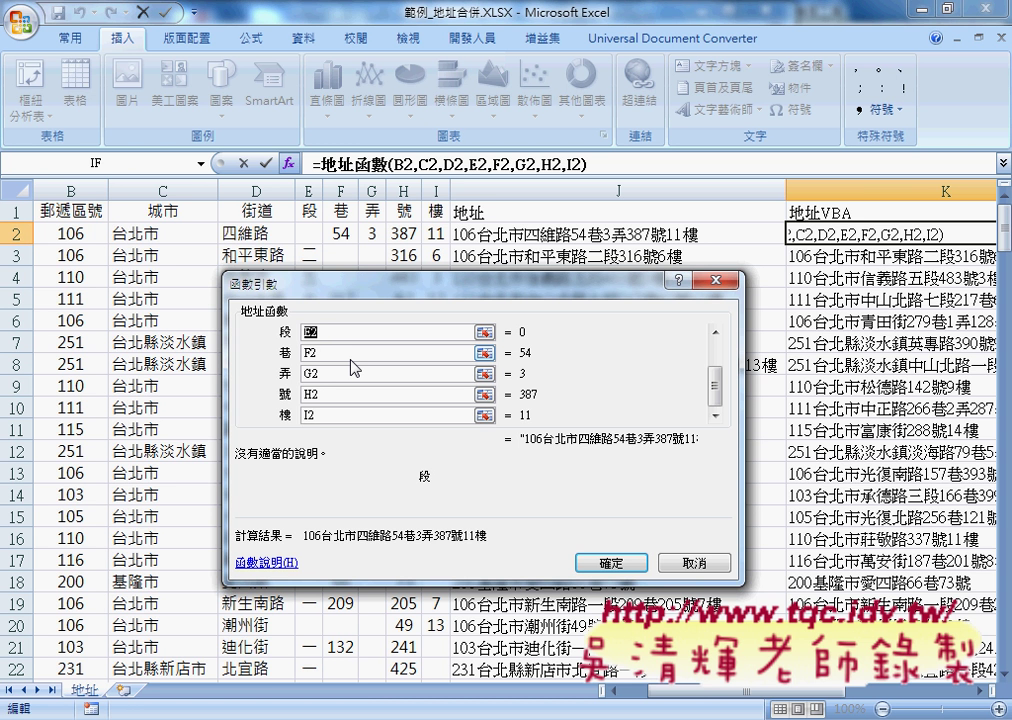
- Clear K2's formula and choose 地址函數_範圍 in the Insert Function dialog
click(693, 565)
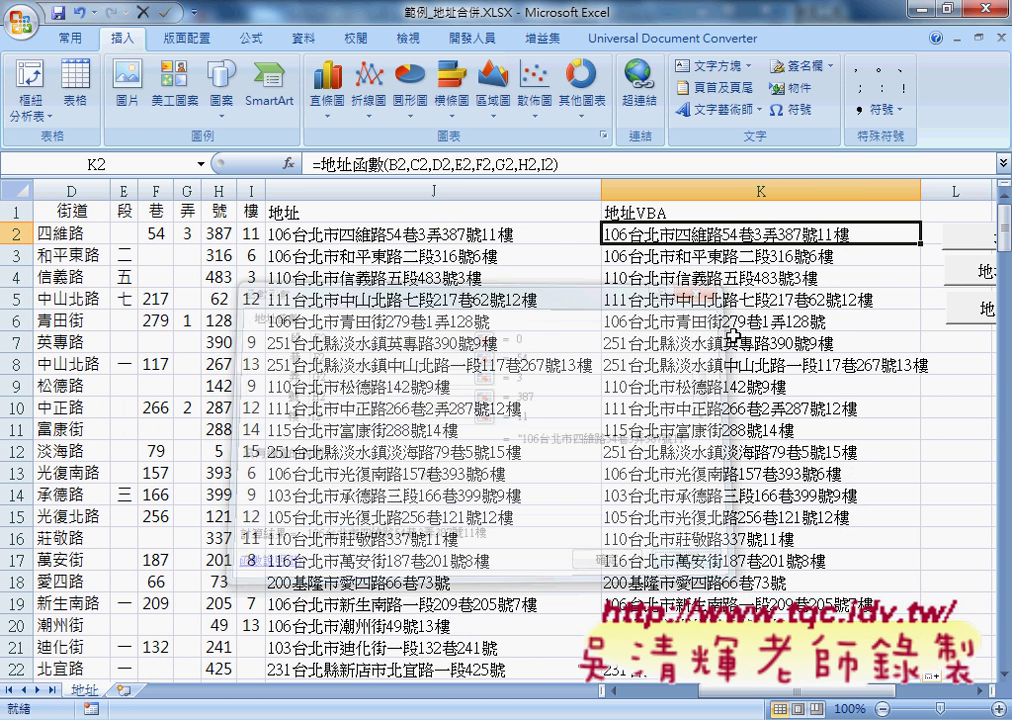
key(Delete)
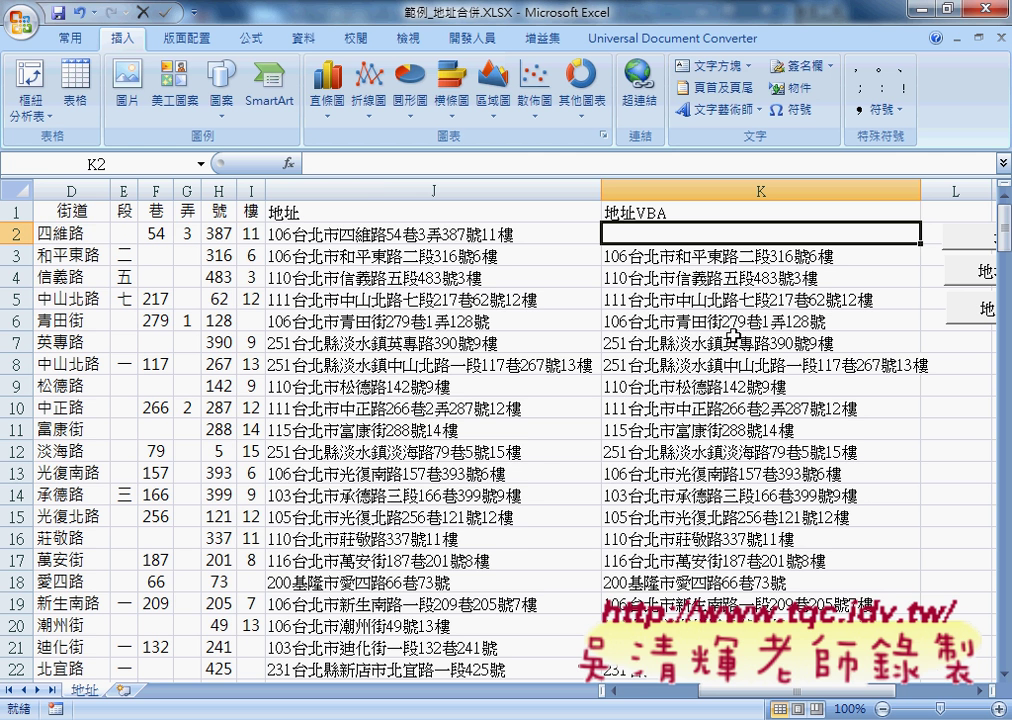
click(290, 163)
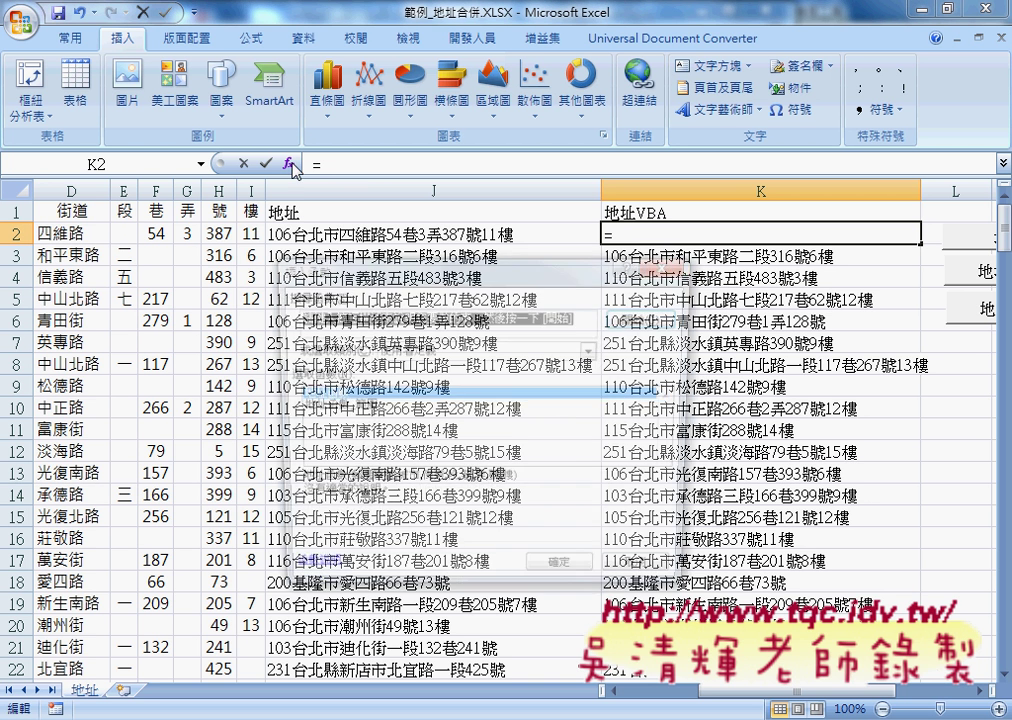
click(350, 407)
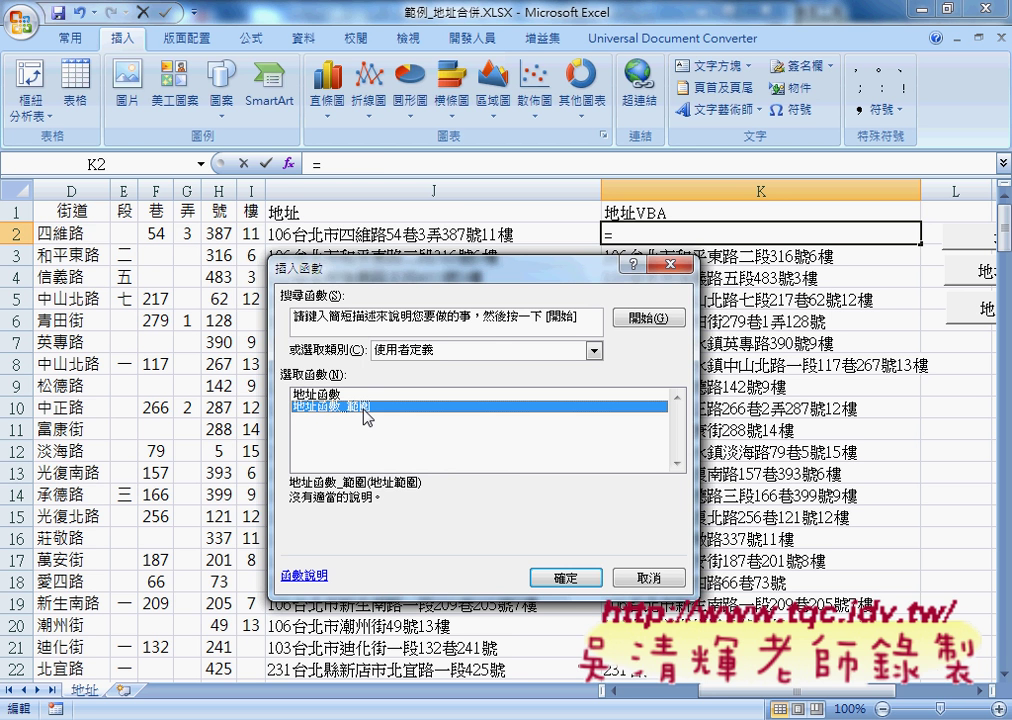
click(566, 577)
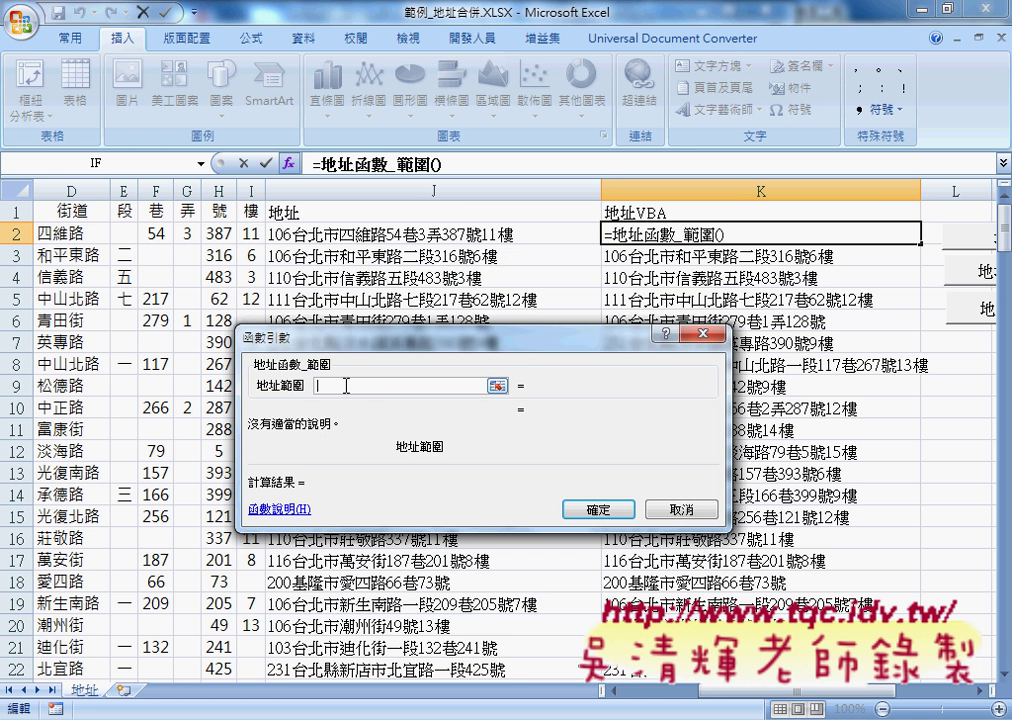
- Set the 地址範圍 argument to B2:I2 and confirm the formula in K2
drag(705, 690, 660, 705)
drag(140, 232, 510, 235)
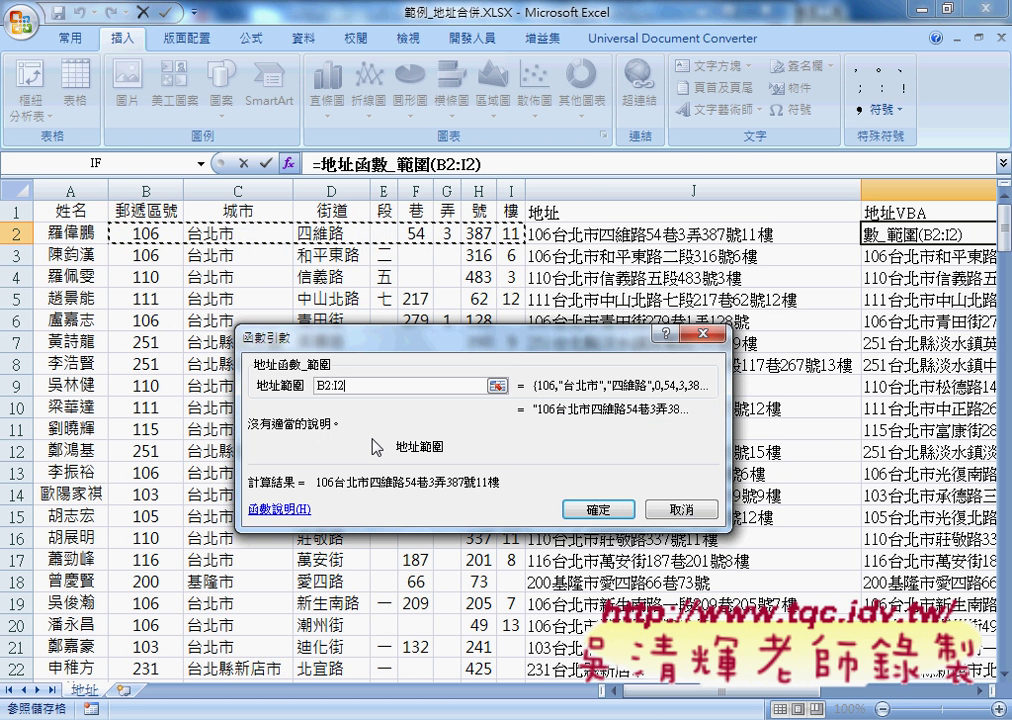
click(580, 512)
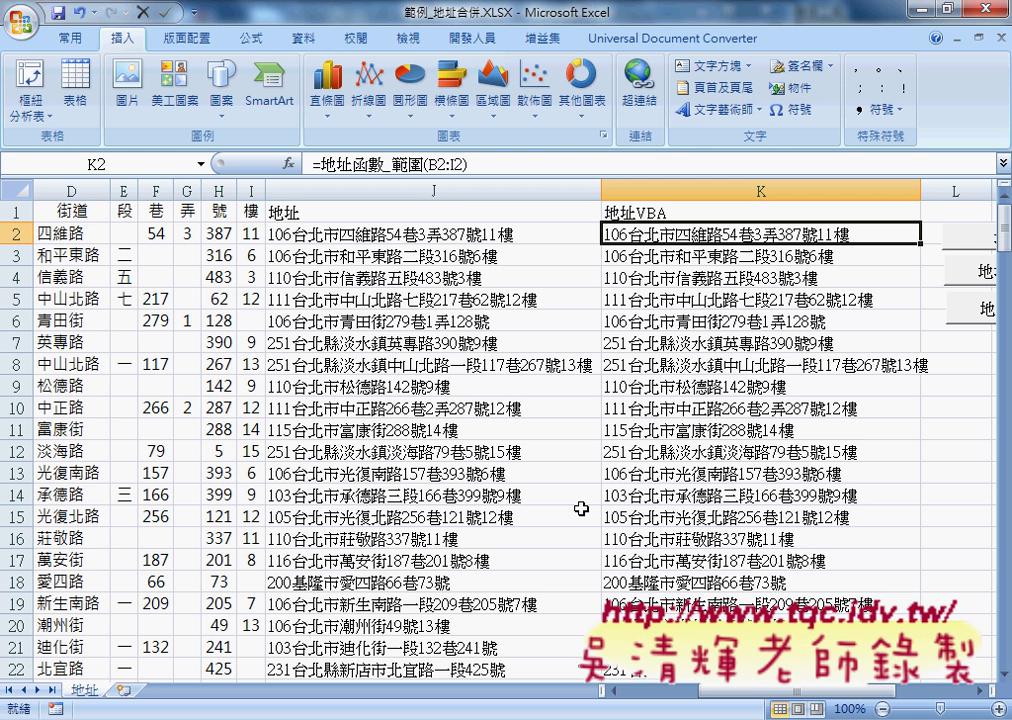
drag(665, 690, 643, 707)
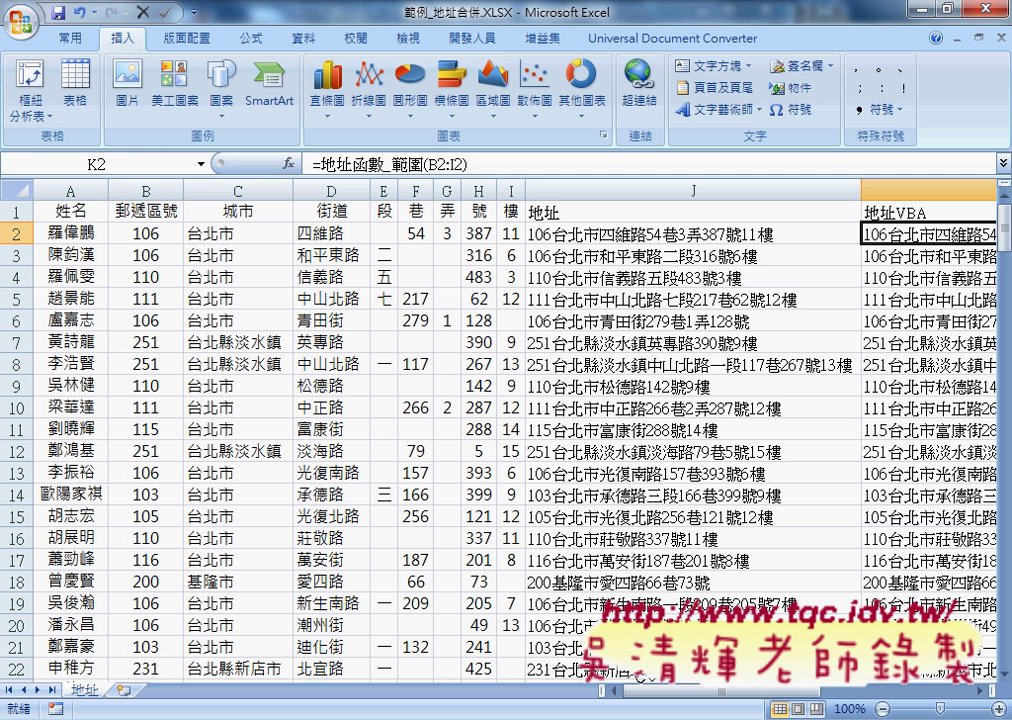
drag(135, 97, 166, 122)
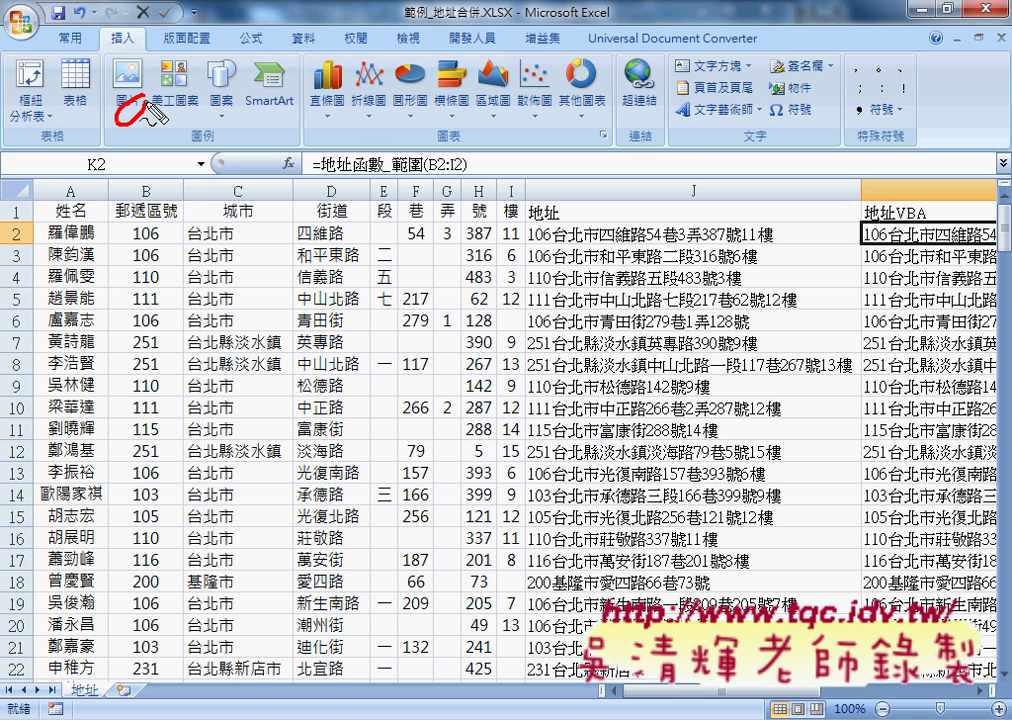
mouse_move(109, 212)
mouse_down()
mouse_move(107, 241)
mouse_move(521, 238)
mouse_up()
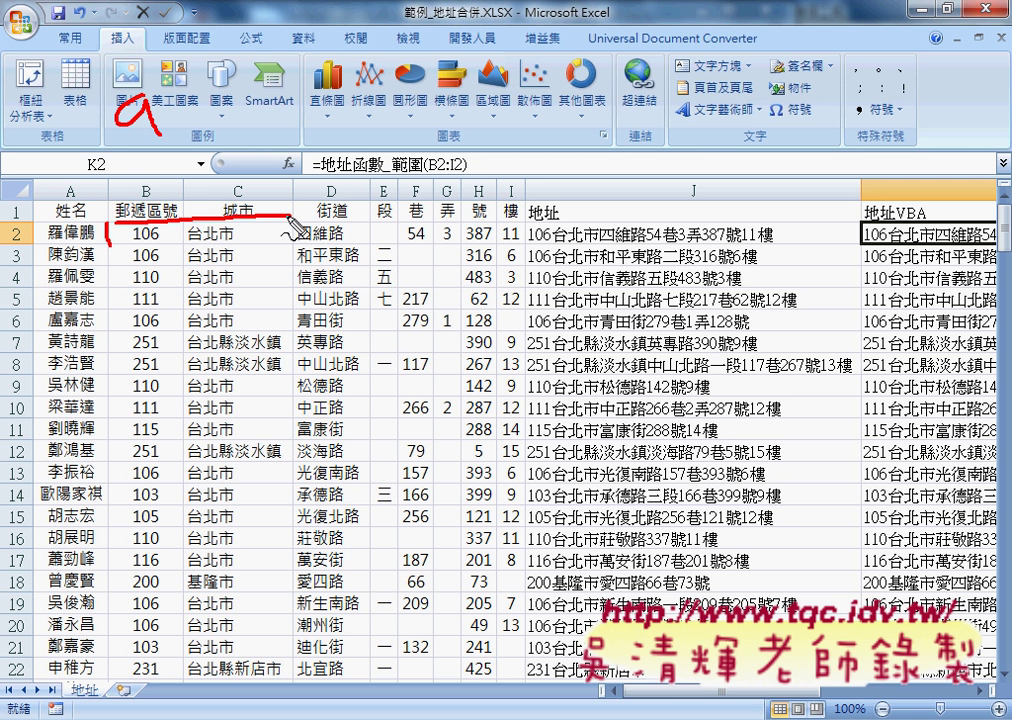
drag(112, 244, 520, 241)
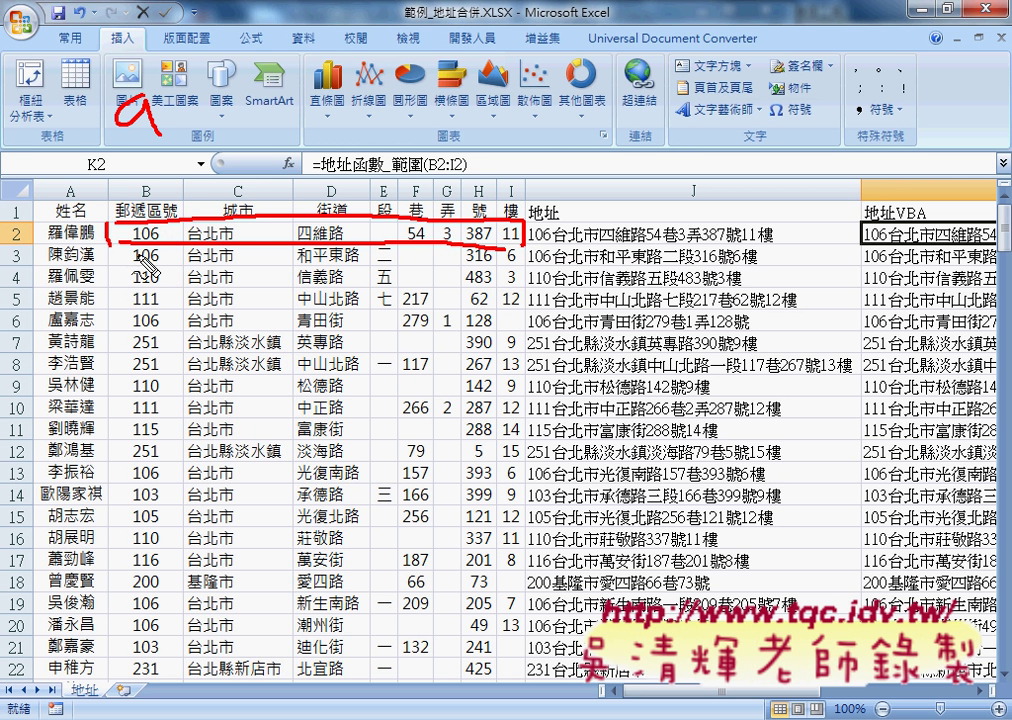
drag(148, 295, 150, 262)
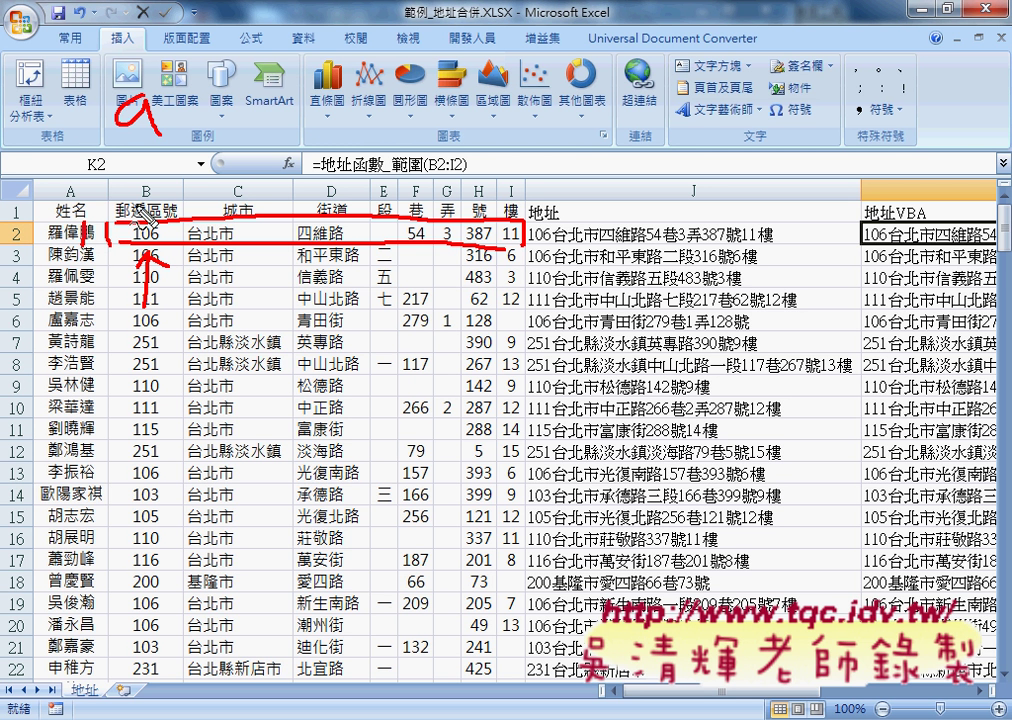
drag(147, 186, 148, 213)
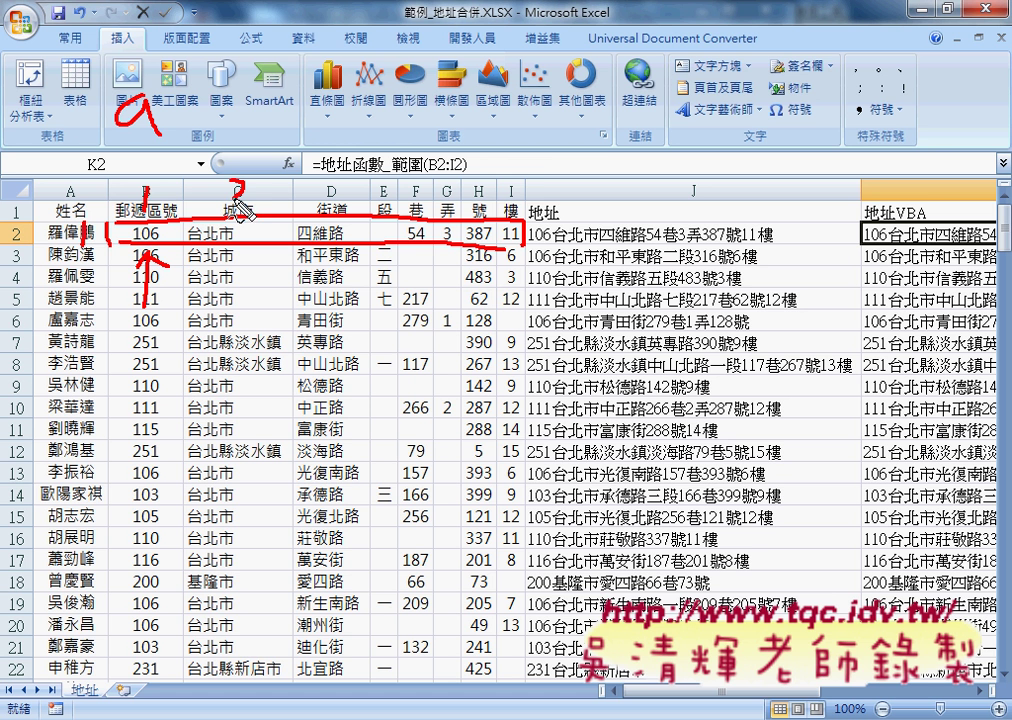
drag(229, 186, 292, 199)
drag(503, 170, 512, 172)
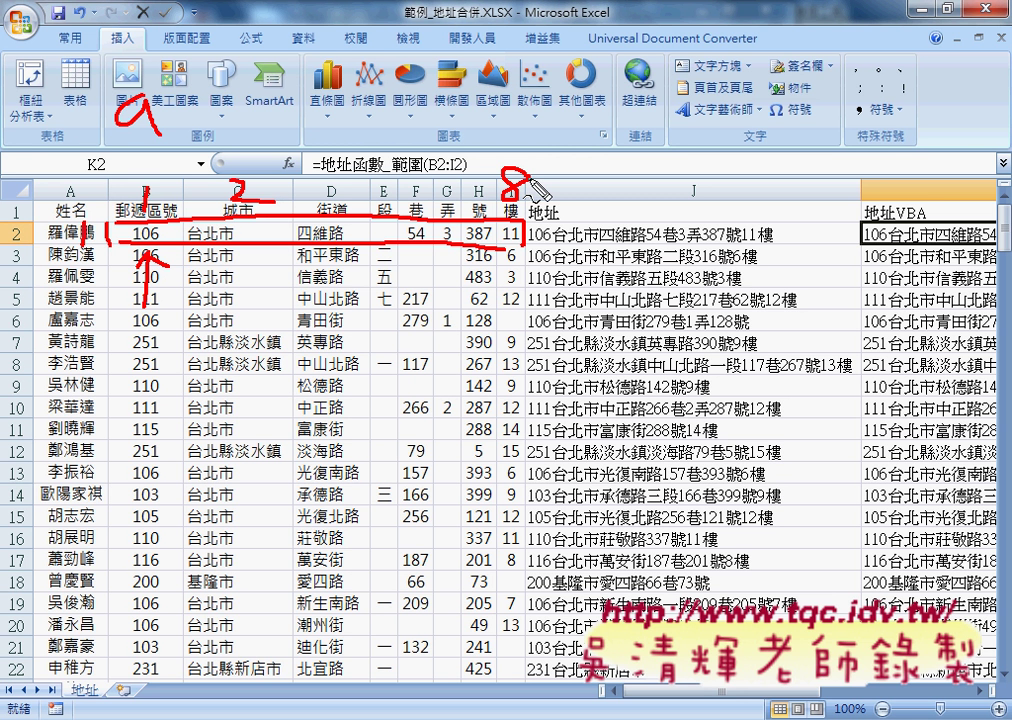
drag(134, 270, 151, 268)
mouse_move(183, 81)
mouse_down()
mouse_move(179, 124)
mouse_move(212, 125)
mouse_up()
mouse_move(238, 85)
mouse_down()
mouse_move(238, 125)
mouse_move(266, 130)
mouse_up()
drag(117, 128, 279, 142)
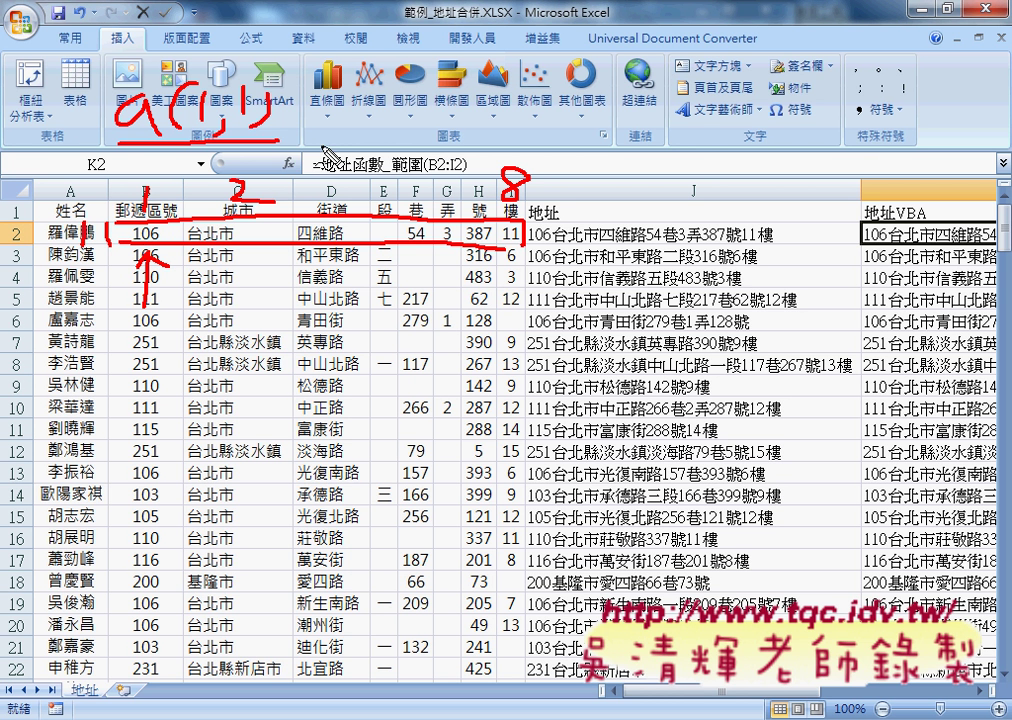
drag(380, 95, 384, 115)
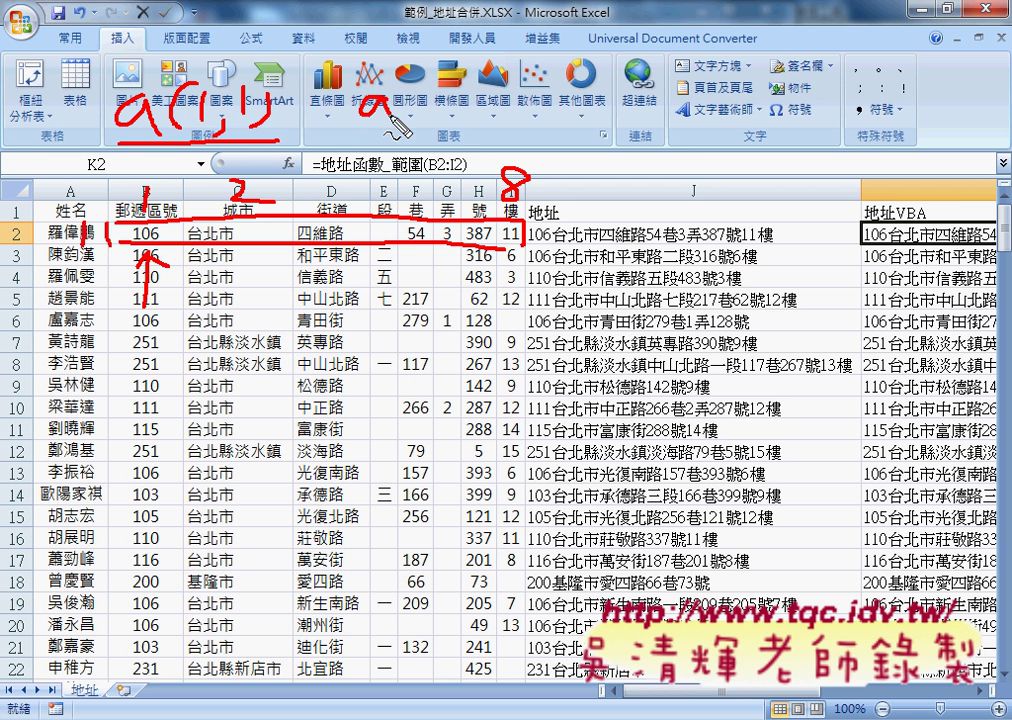
drag(420, 76, 406, 118)
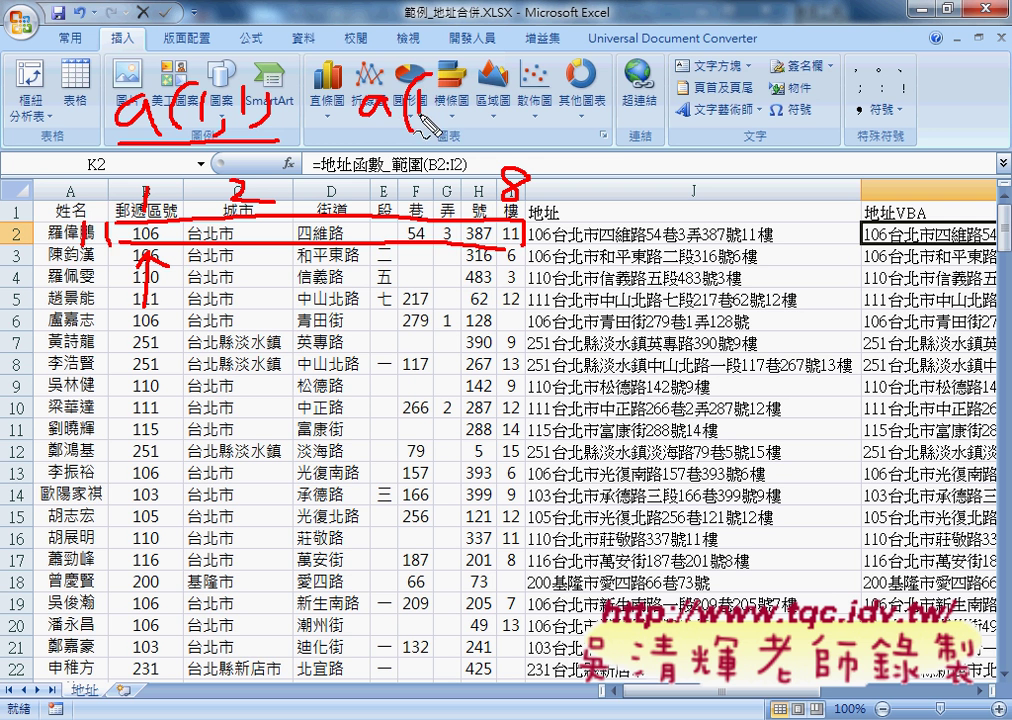
mouse_move(444, 74)
mouse_down()
mouse_move(448, 120)
mouse_move(505, 118)
mouse_up()
drag(515, 75, 522, 130)
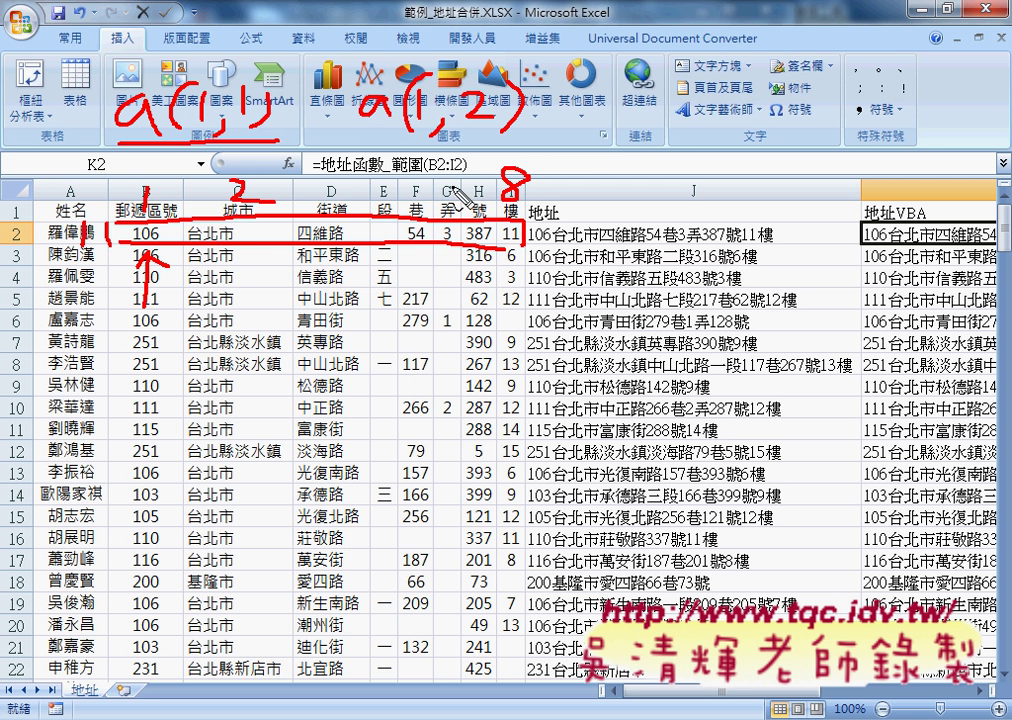
mouse_move(624, 110)
mouse_down()
mouse_move(628, 136)
mouse_move(644, 140)
mouse_up()
mouse_move(689, 96)
mouse_down()
mouse_move(686, 140)
mouse_move(697, 143)
mouse_up()
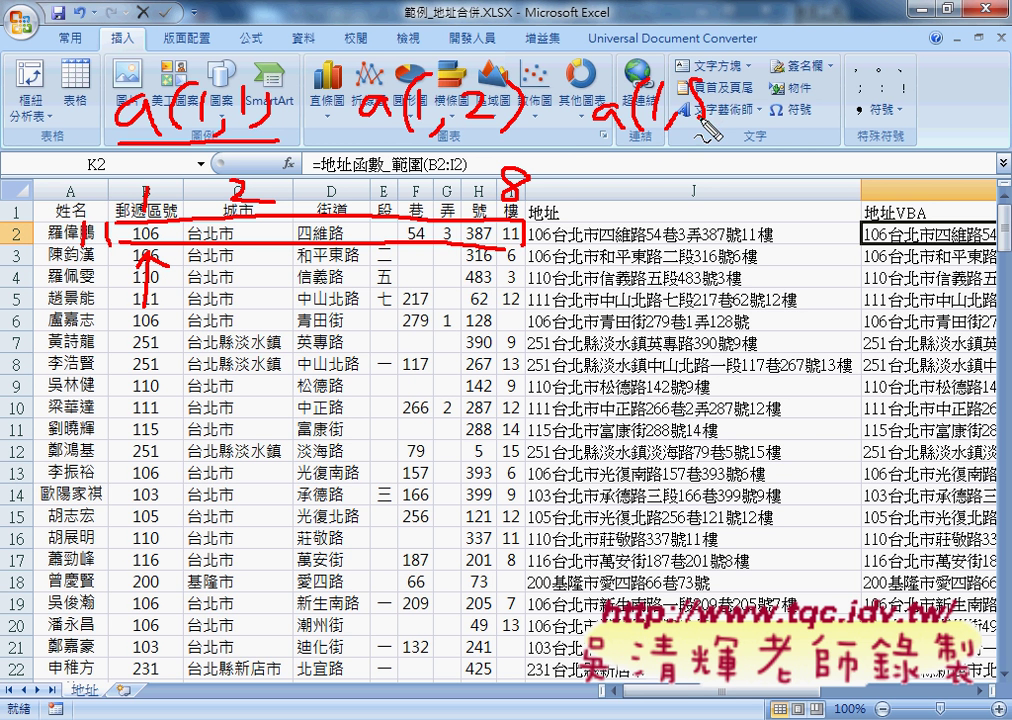
drag(717, 84, 738, 122)
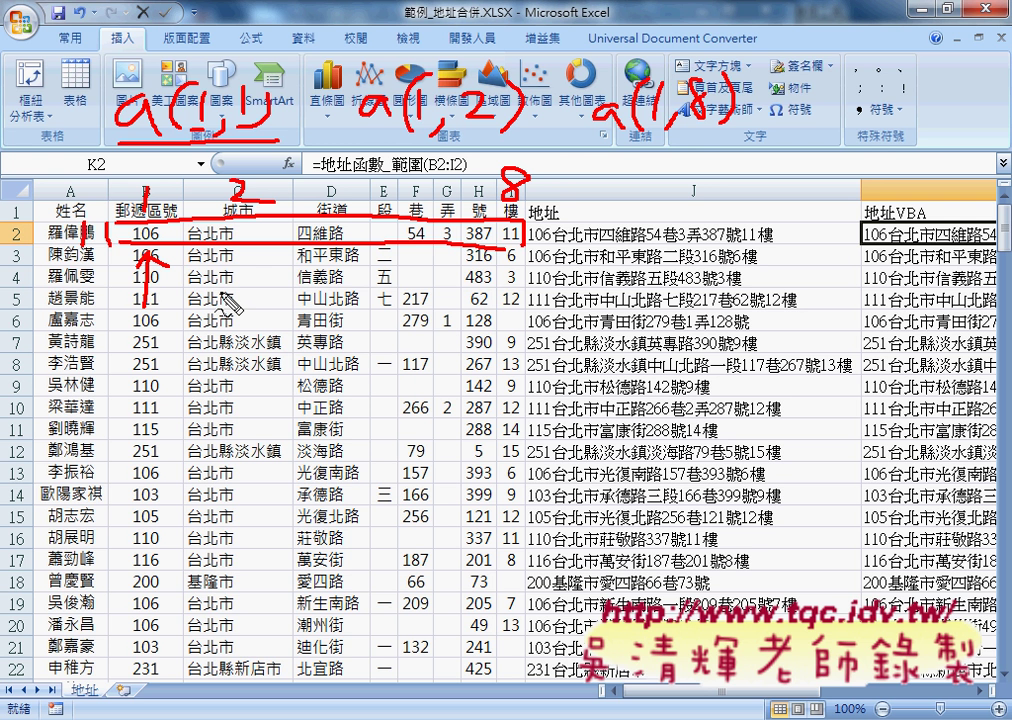
- Underline row 3 in pen, label it 2, and write an underlined a(2,1) under the zip codes
mouse_move(108, 228)
mouse_down()
mouse_move(285, 272)
mouse_move(506, 248)
mouse_up()
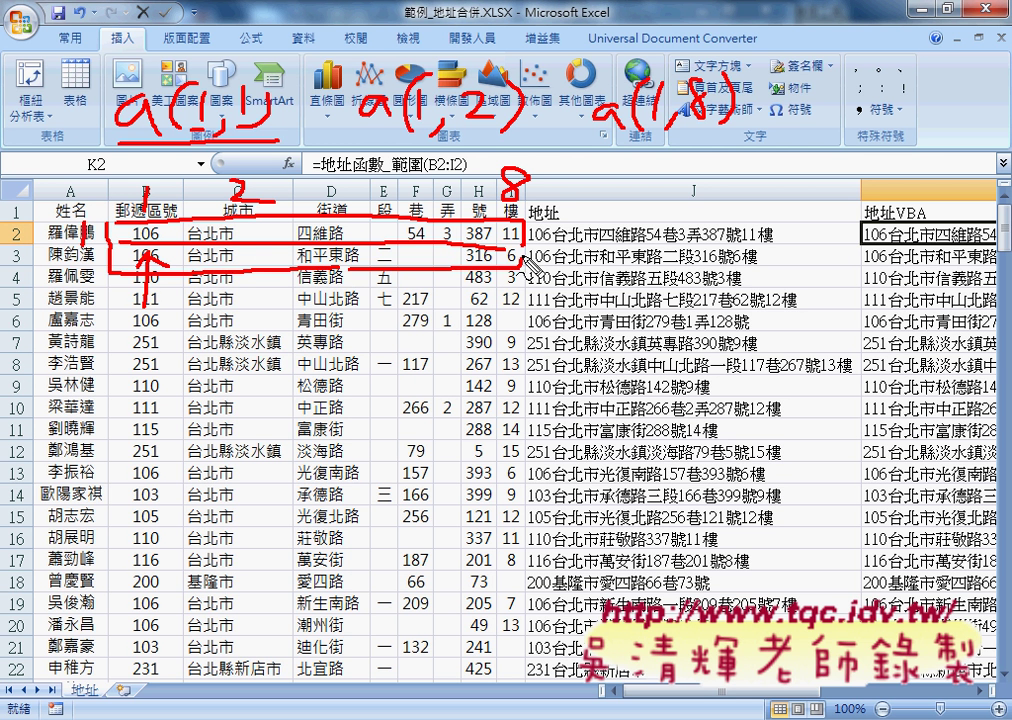
drag(86, 254, 101, 271)
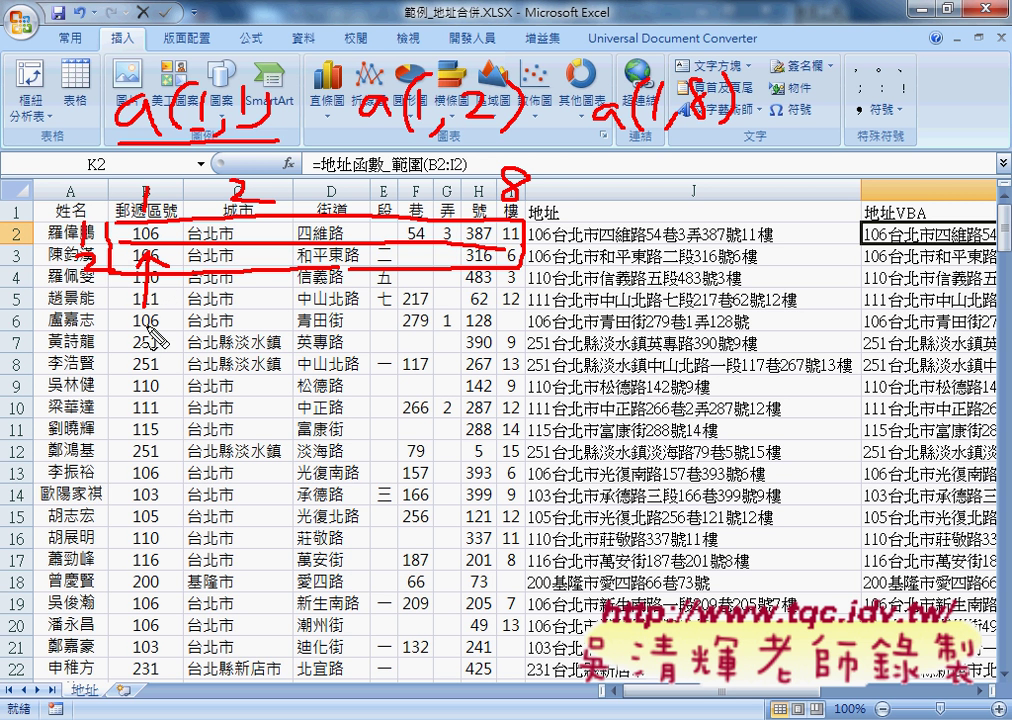
drag(150, 330, 152, 350)
mouse_move(175, 305)
mouse_down()
mouse_move(170, 347)
mouse_move(241, 346)
mouse_up()
drag(252, 302, 254, 350)
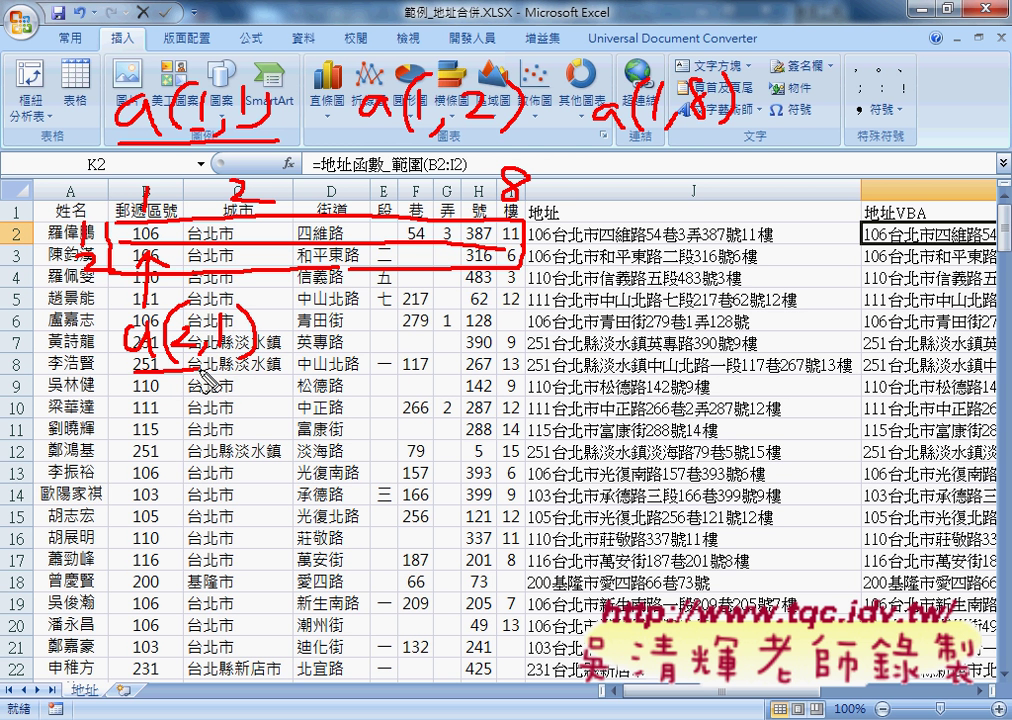
drag(135, 370, 273, 378)
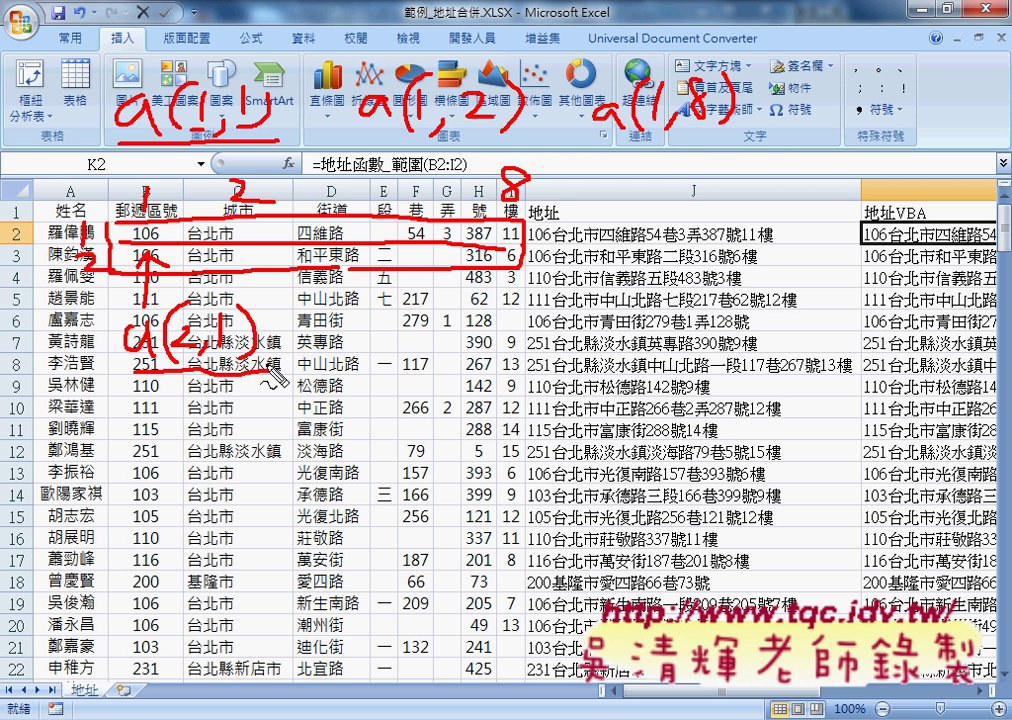
- Erase the pen markings, return to the VBA editor, select 地址函數, and widen the code area
key(Escape)
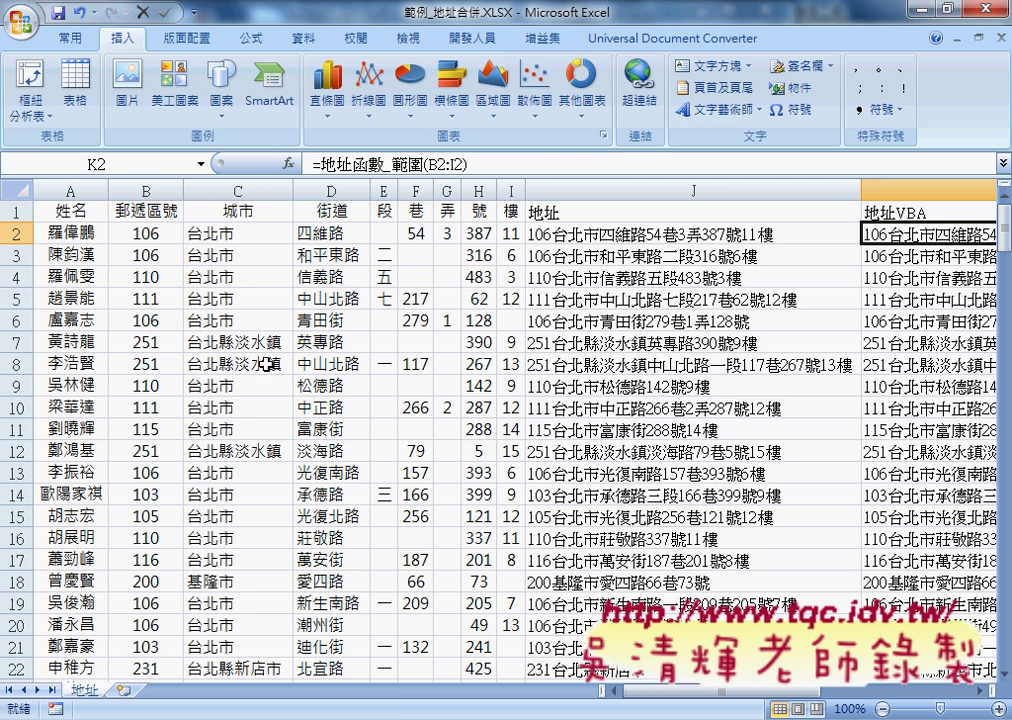
click(395, 719)
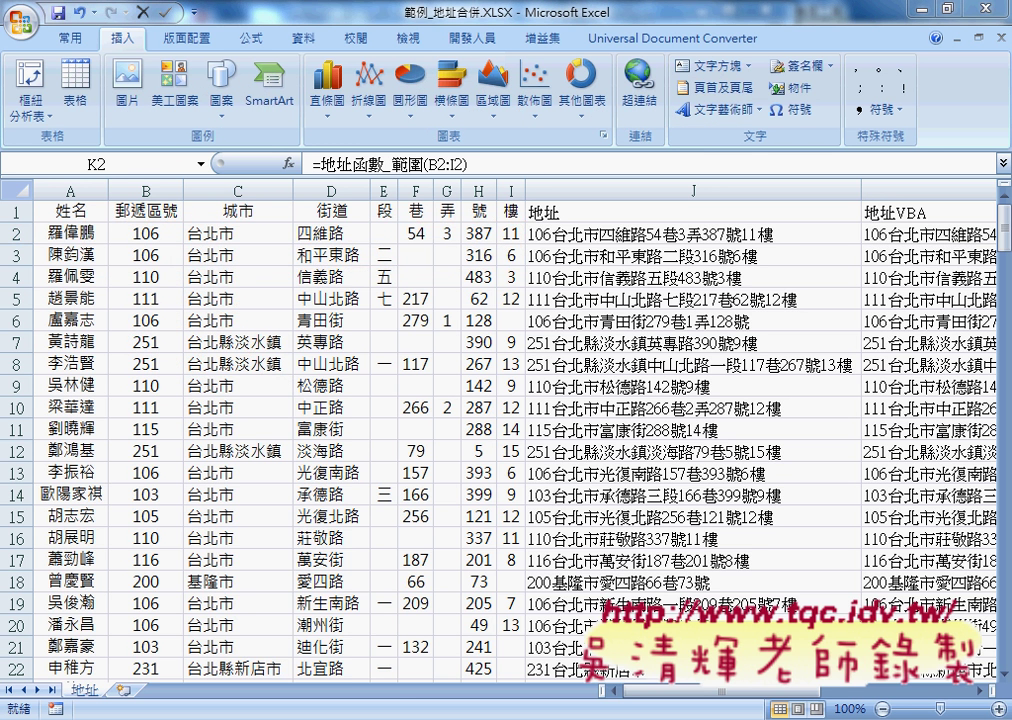
click(500, 610)
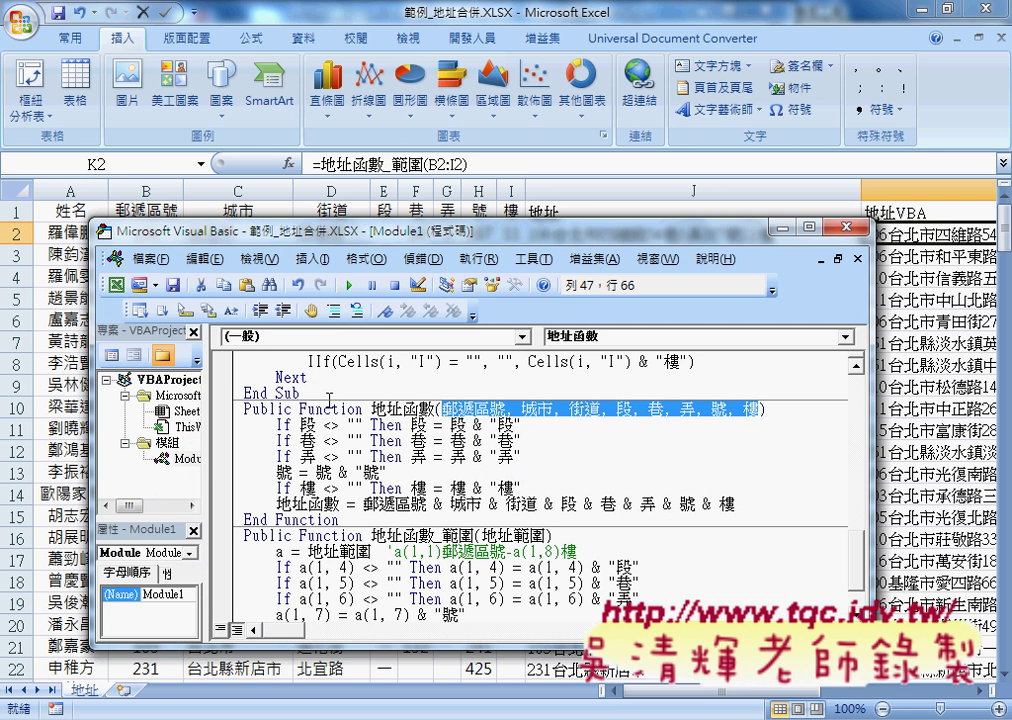
drag(340, 520, 234, 413)
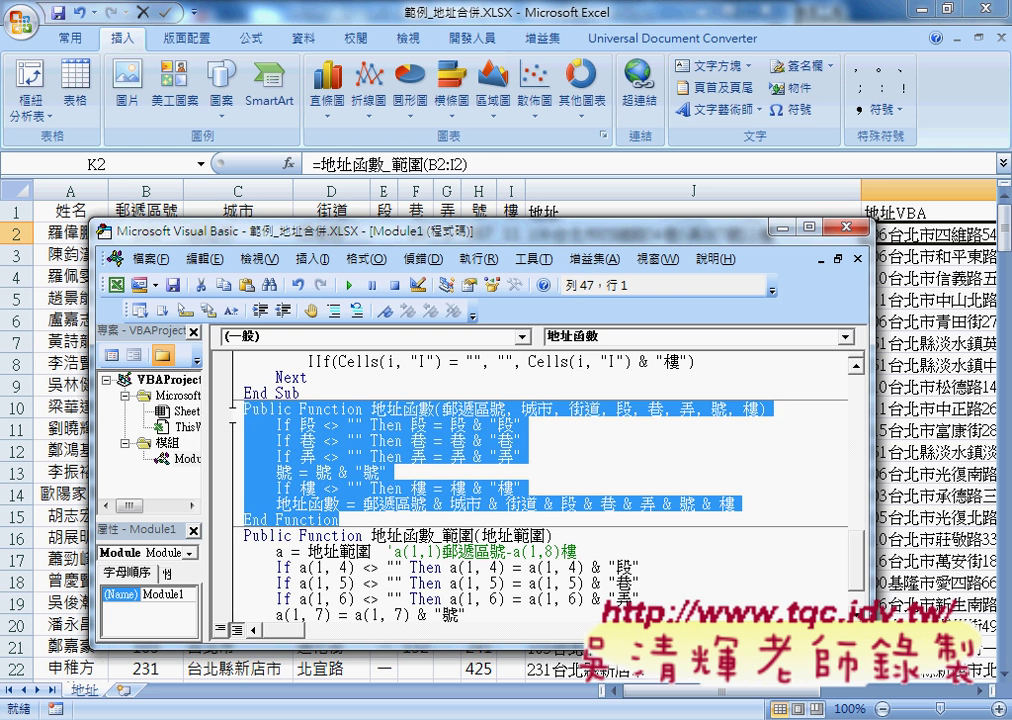
scroll(234, 413, down, 1)
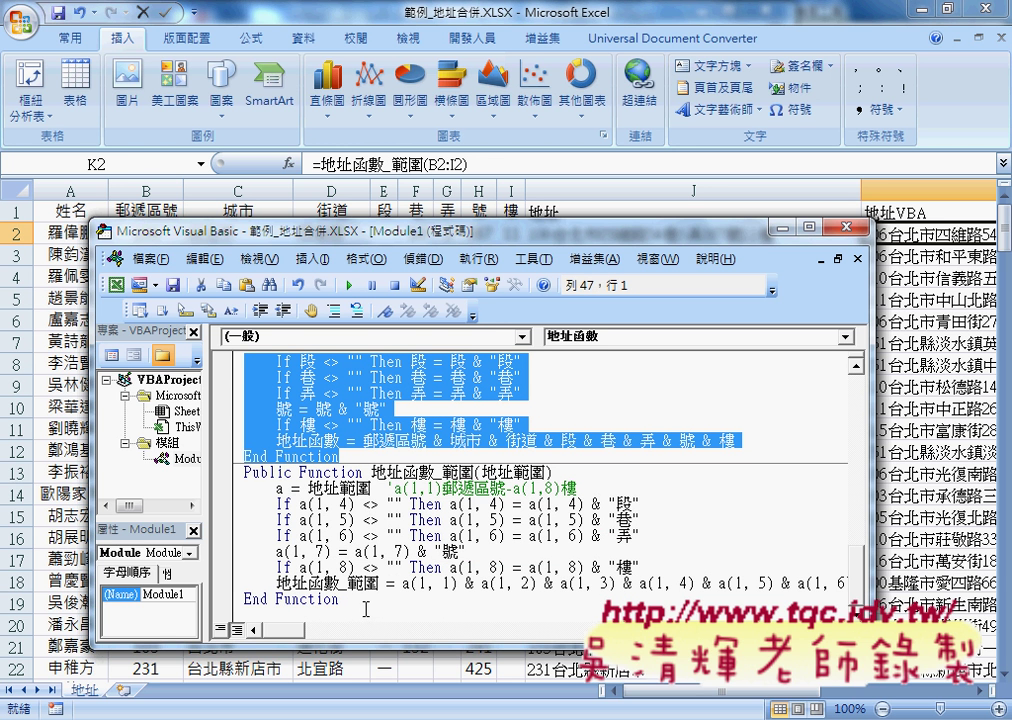
drag(205, 515, 155, 506)
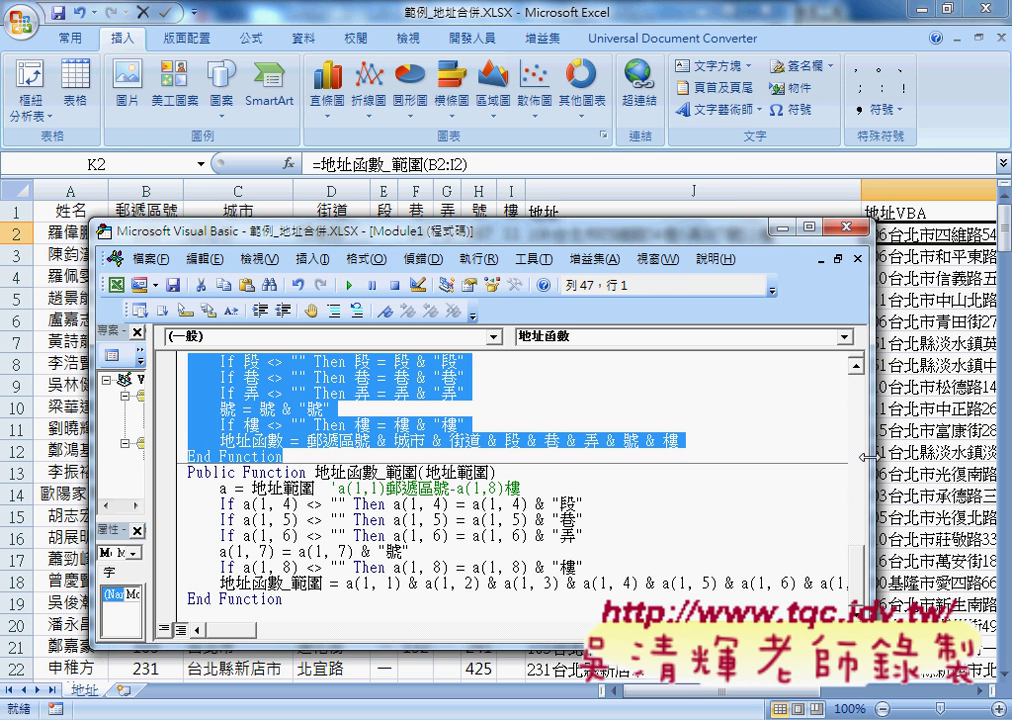
drag(879, 458, 925, 458)
- Highlight 地址範圍, the variable a, and the a(1, 4) reference in 地址函數_範圍
double_click(486, 471)
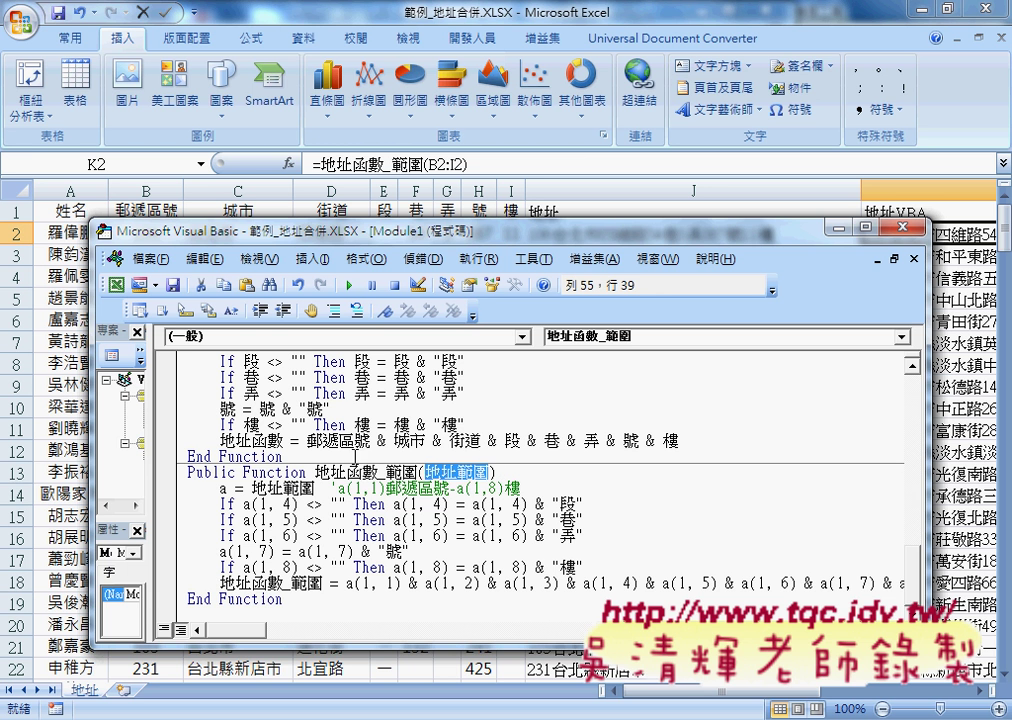
drag(251, 489, 314, 489)
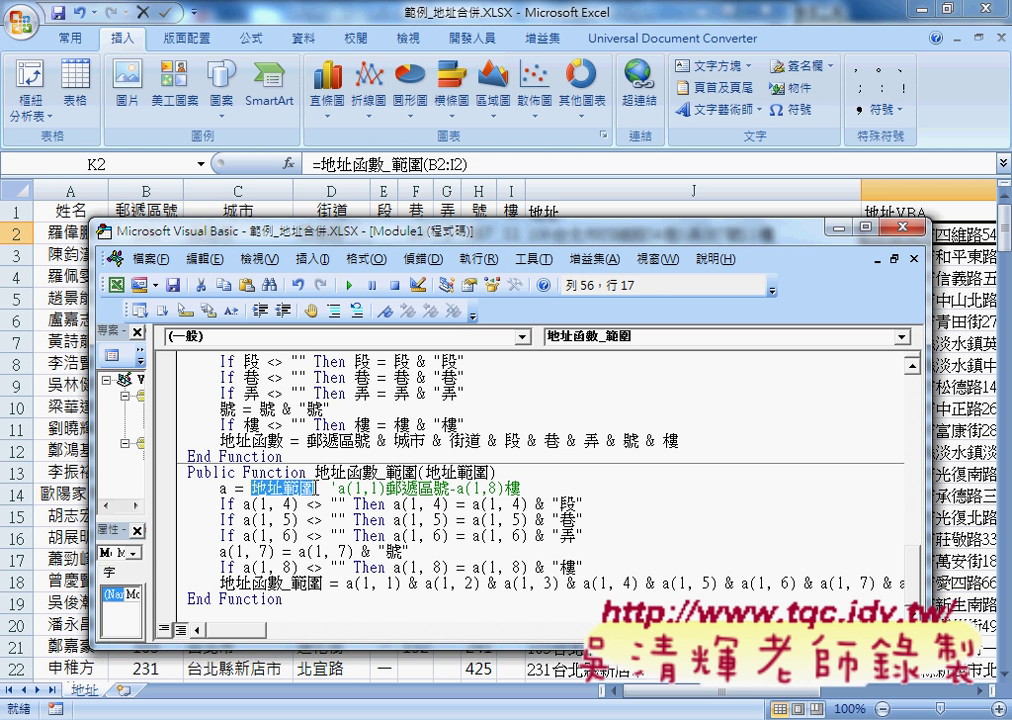
drag(227, 489, 219, 489)
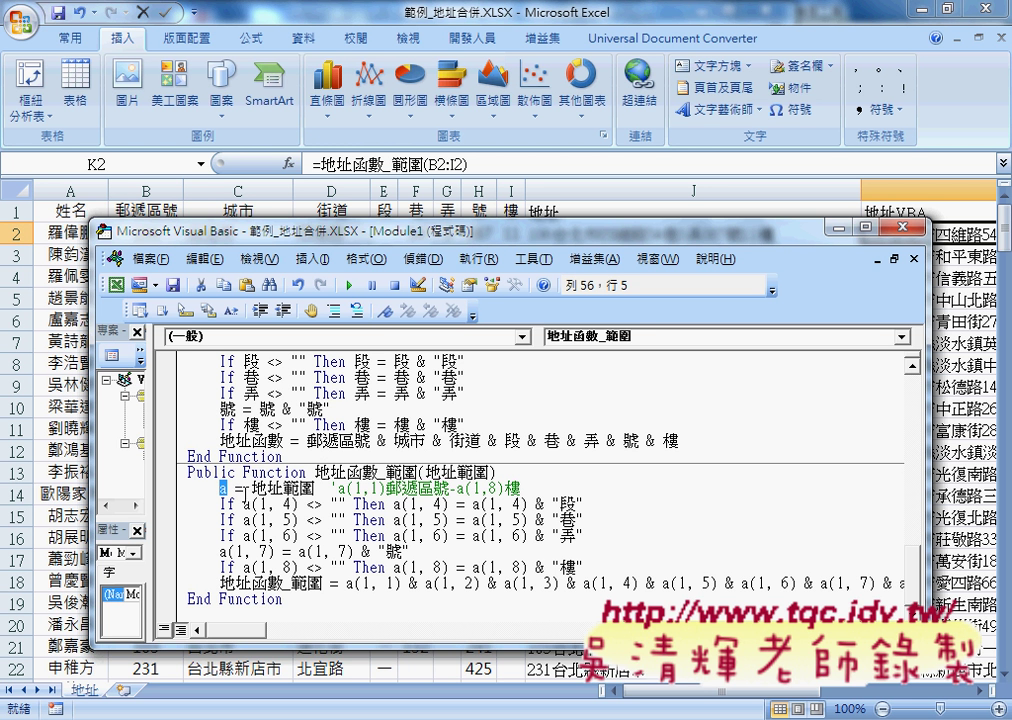
drag(299, 505, 252, 505)
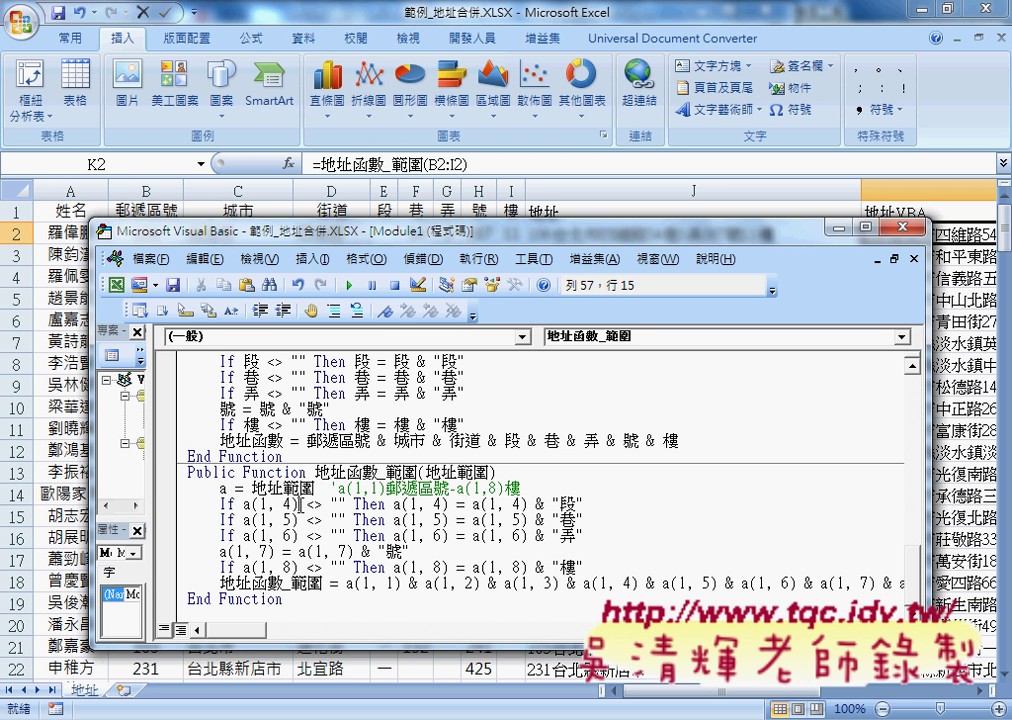
key(shift+Left)
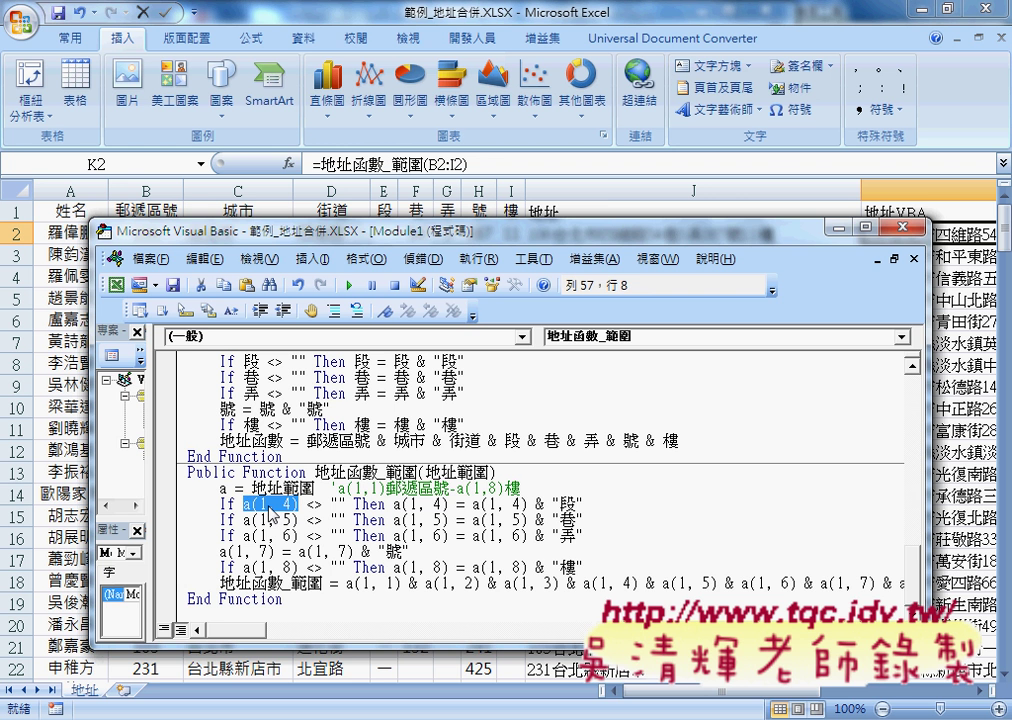
drag(280, 220, 280, 269)
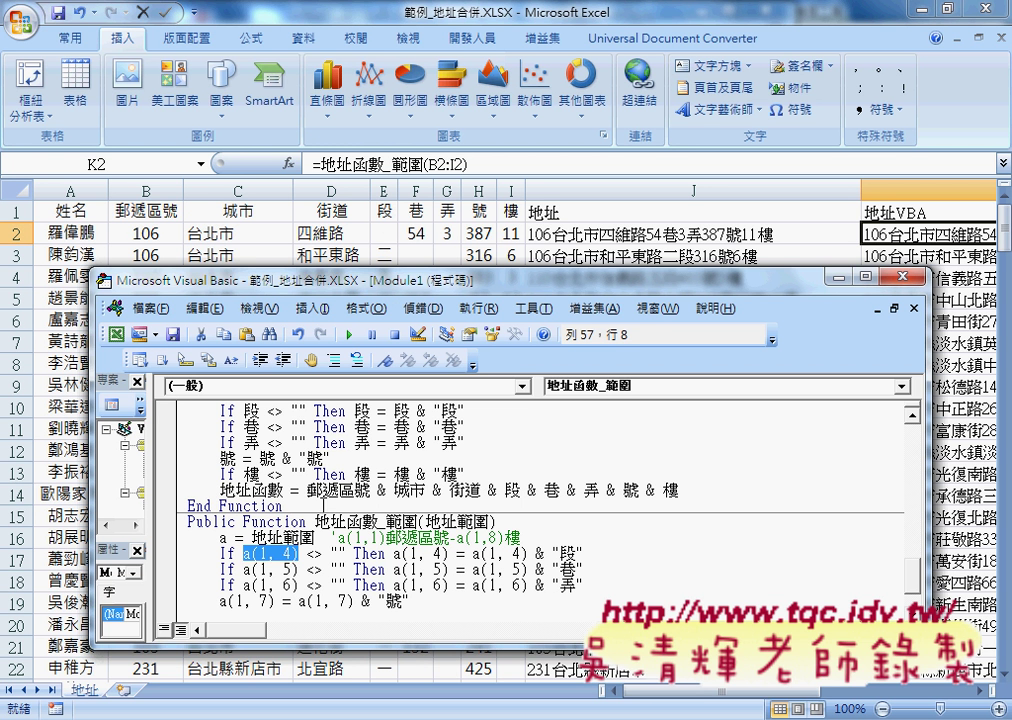
- Make the editor taller and highlight 段 in 地址函數 and the a(1, 4) line adding 段
drag(293, 553, 283, 553)
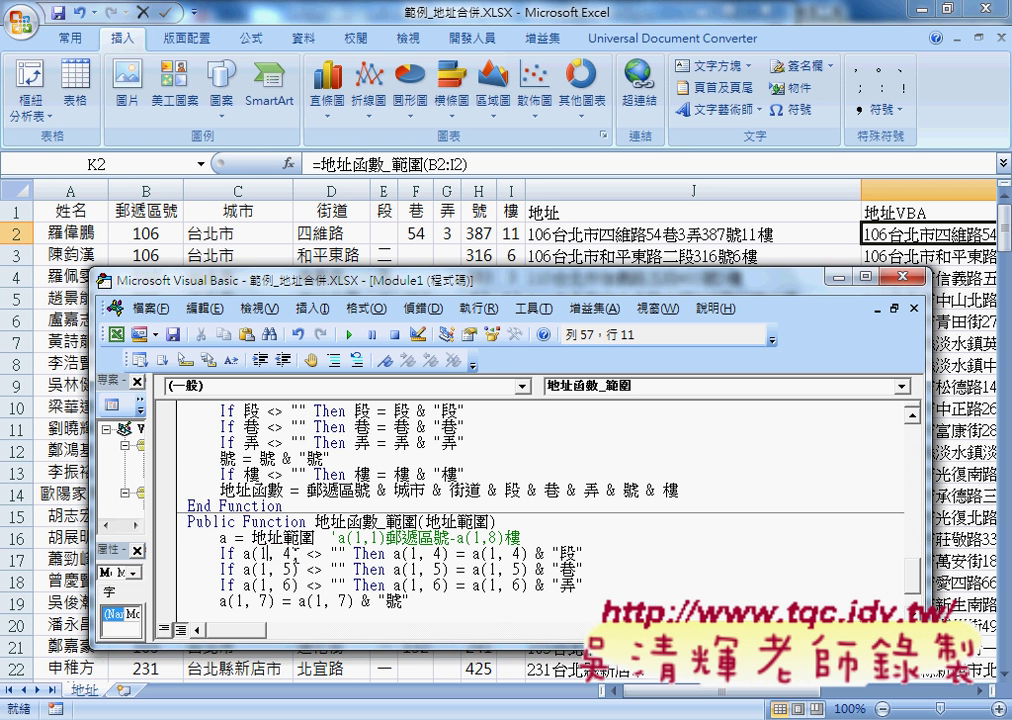
drag(327, 268, 327, 236)
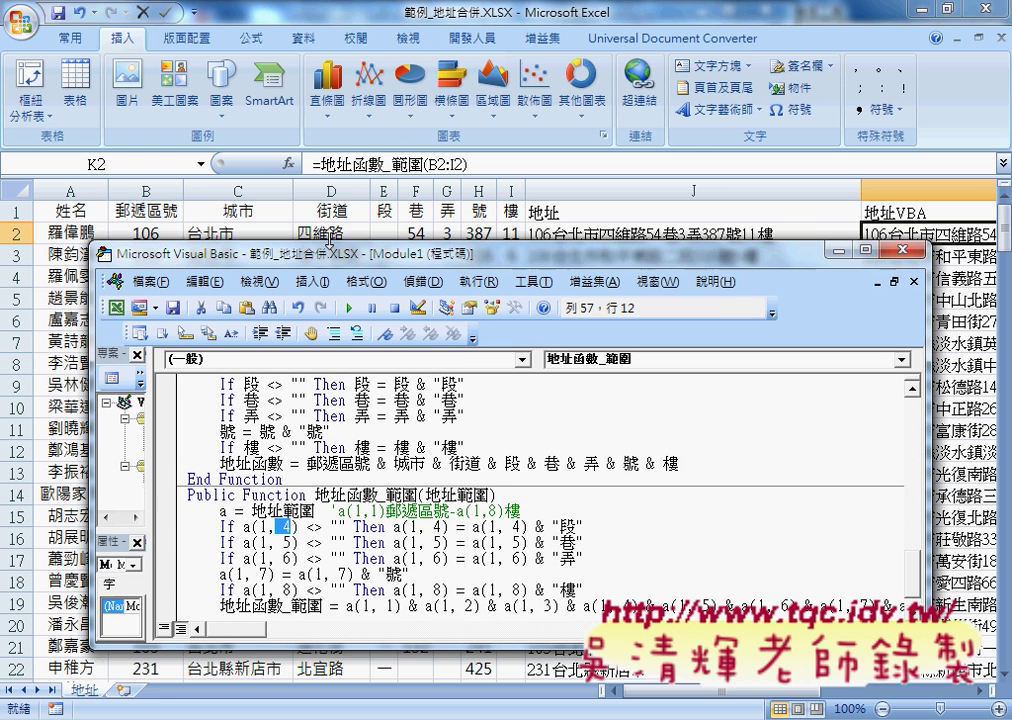
drag(418, 645, 418, 702)
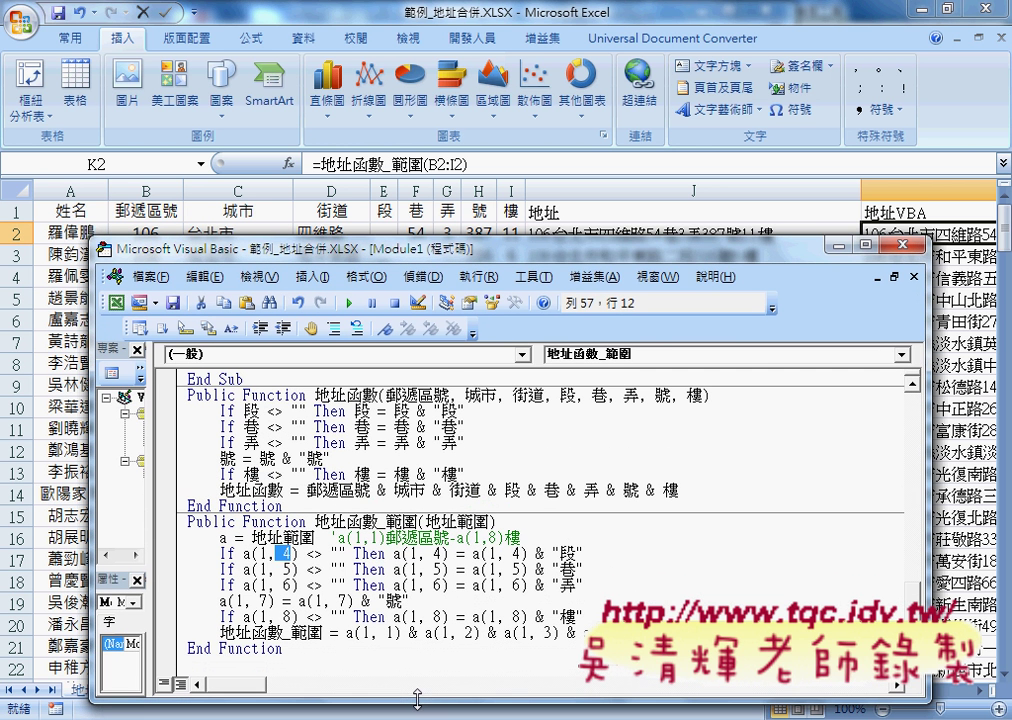
double_click(251, 410)
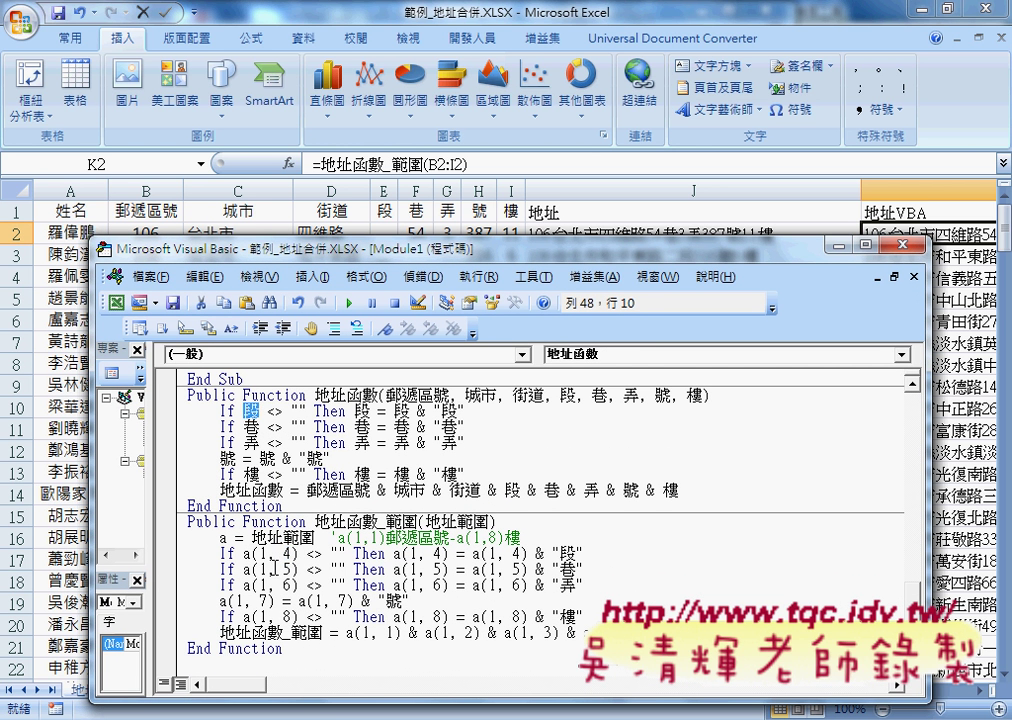
drag(243, 553, 298, 553)
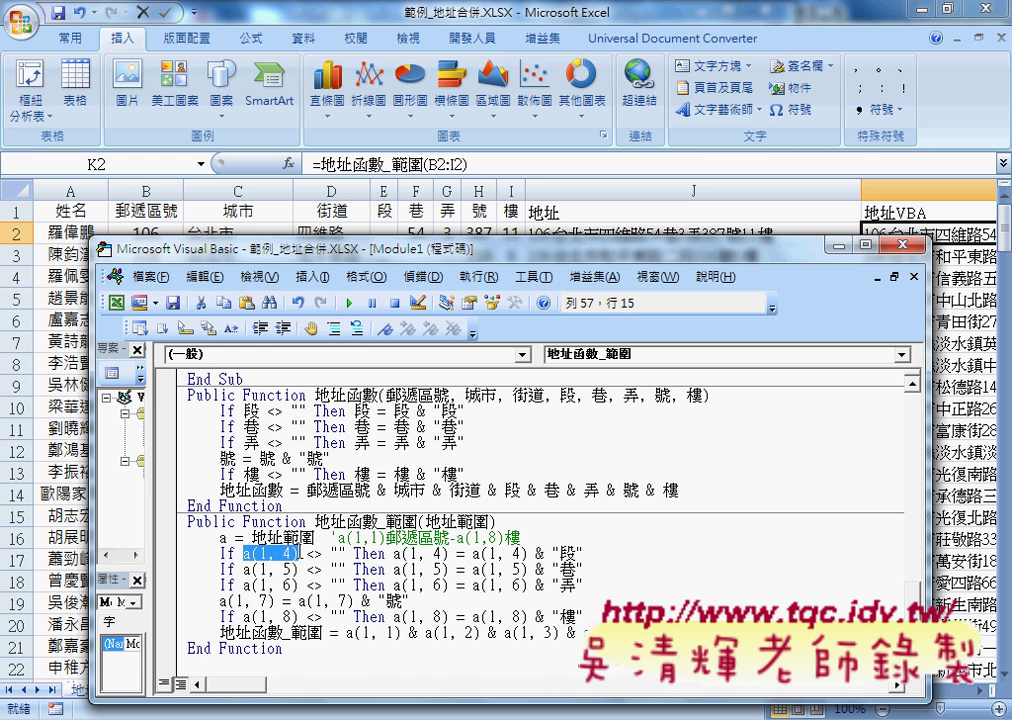
key(Right)
key(Right)
key(Right)
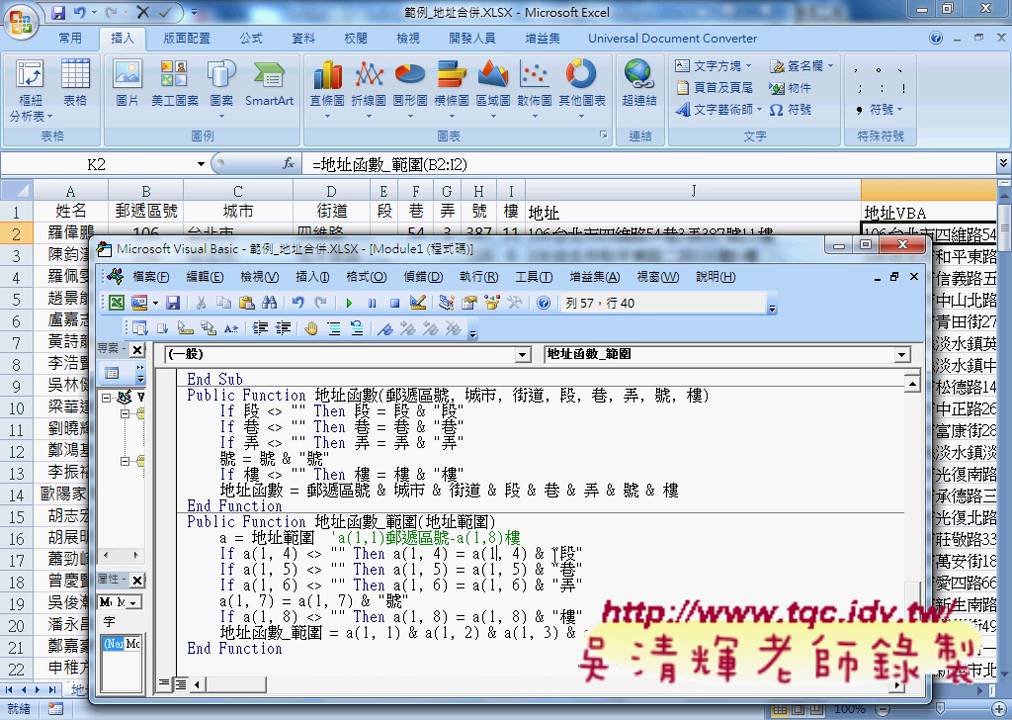
key(shift+Left)
key(shift+Left)
key(shift+Left)
key(shift+Left)
key(shift+Left)
key(shift+Left)
key(shift+Left)
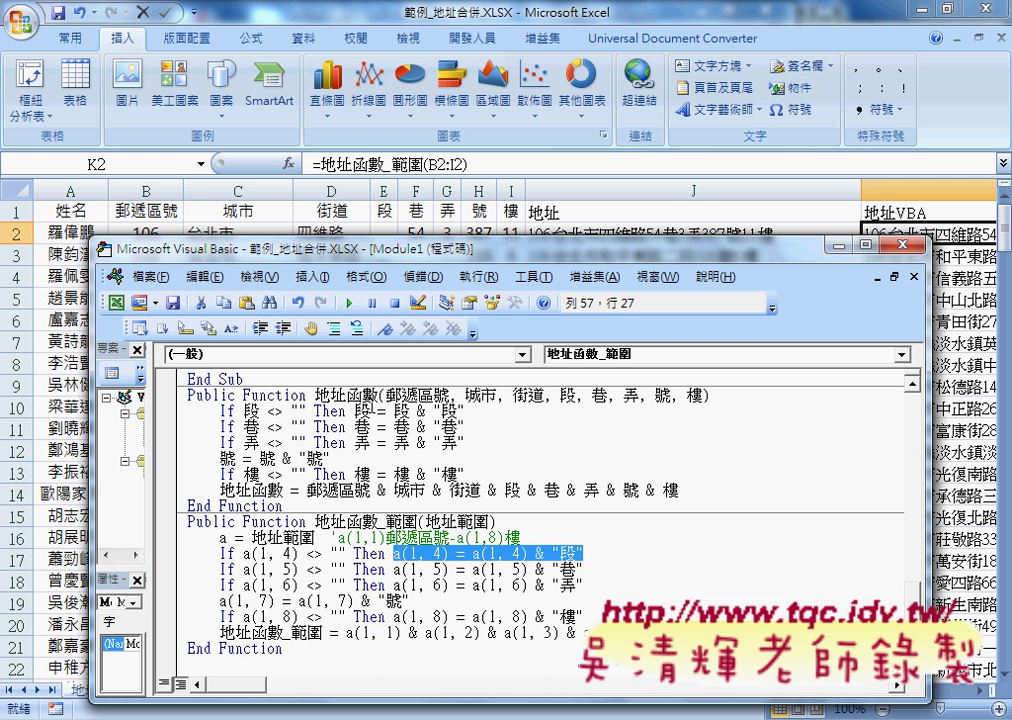
- Step through the a(1, 5) to a(1, 8) lines and highlight a(1, 1) in the concatenation
click(268, 569)
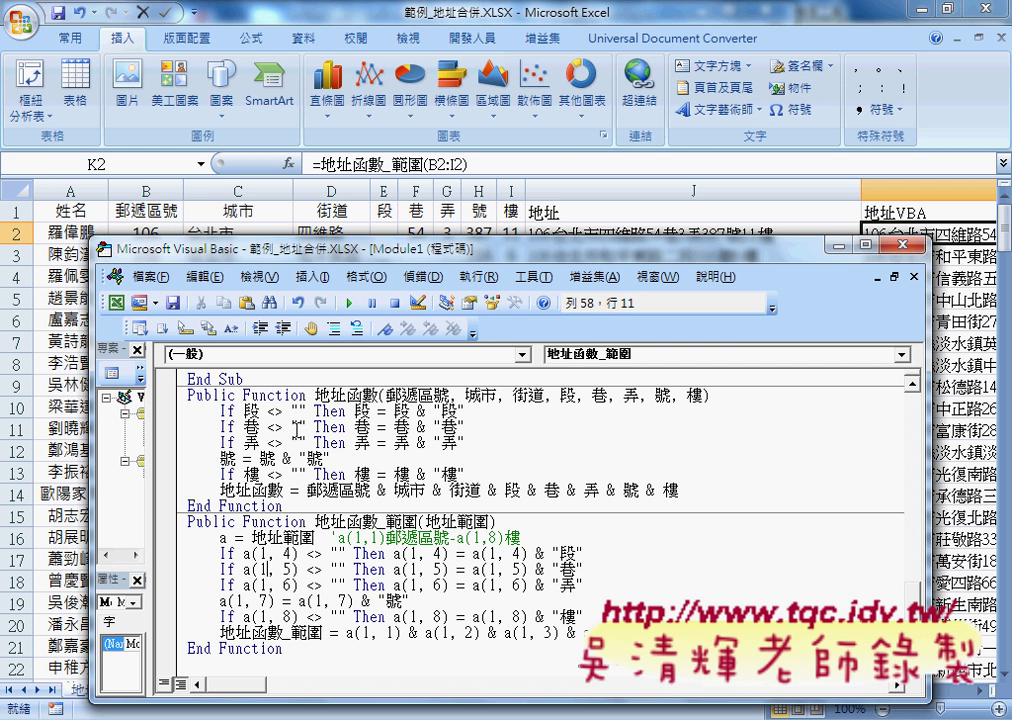
click(259, 585)
click(314, 601)
drag(299, 617, 244, 617)
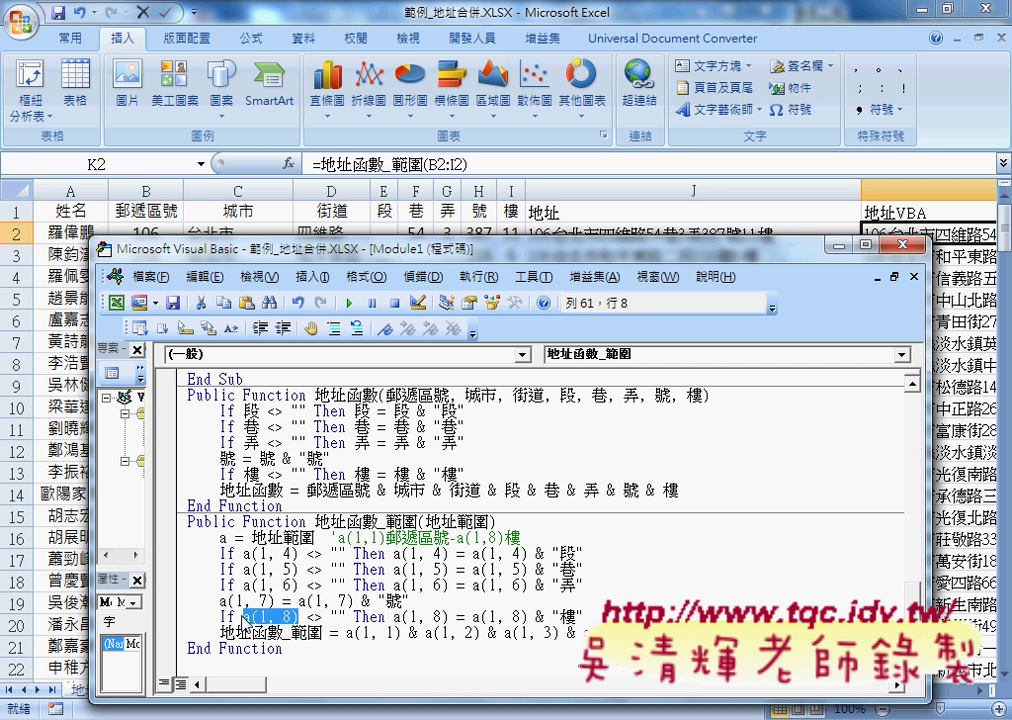
click(403, 632)
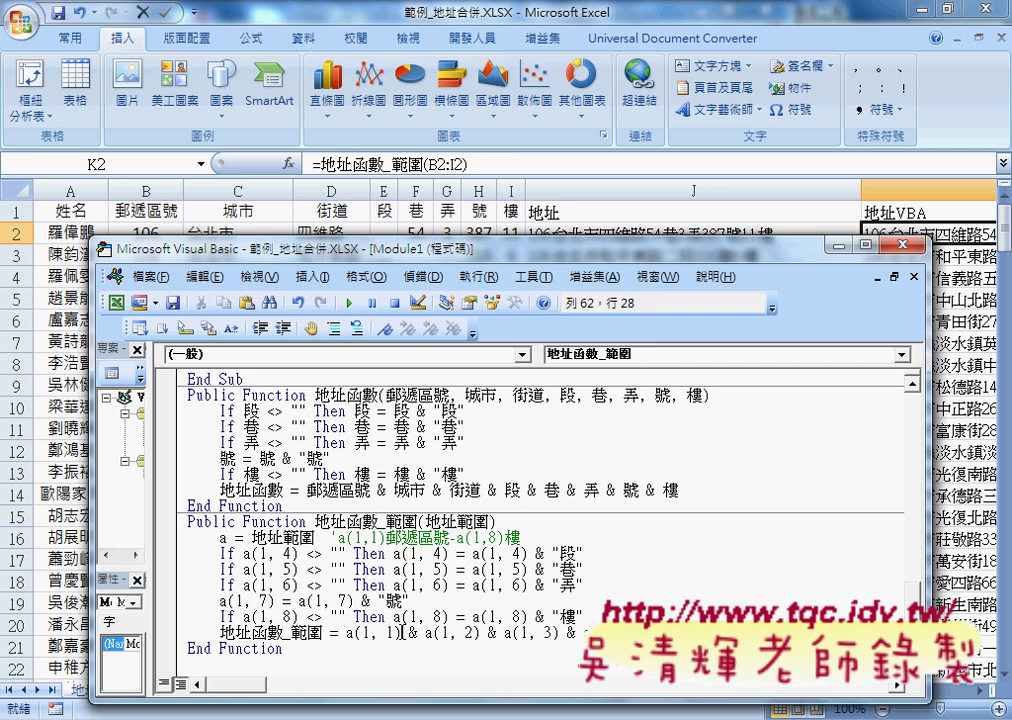
drag(403, 632, 346, 632)
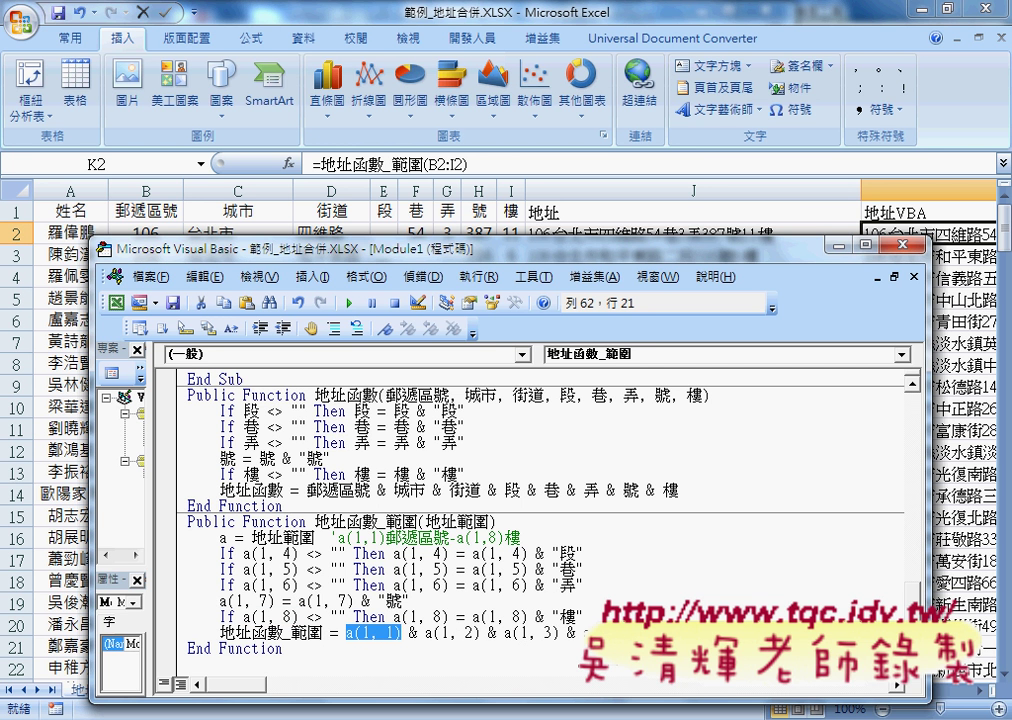
- Highlight the function name receiving the result, its first array term, and the a = 地址範圍 assignment
drag(929, 578, 990, 578)
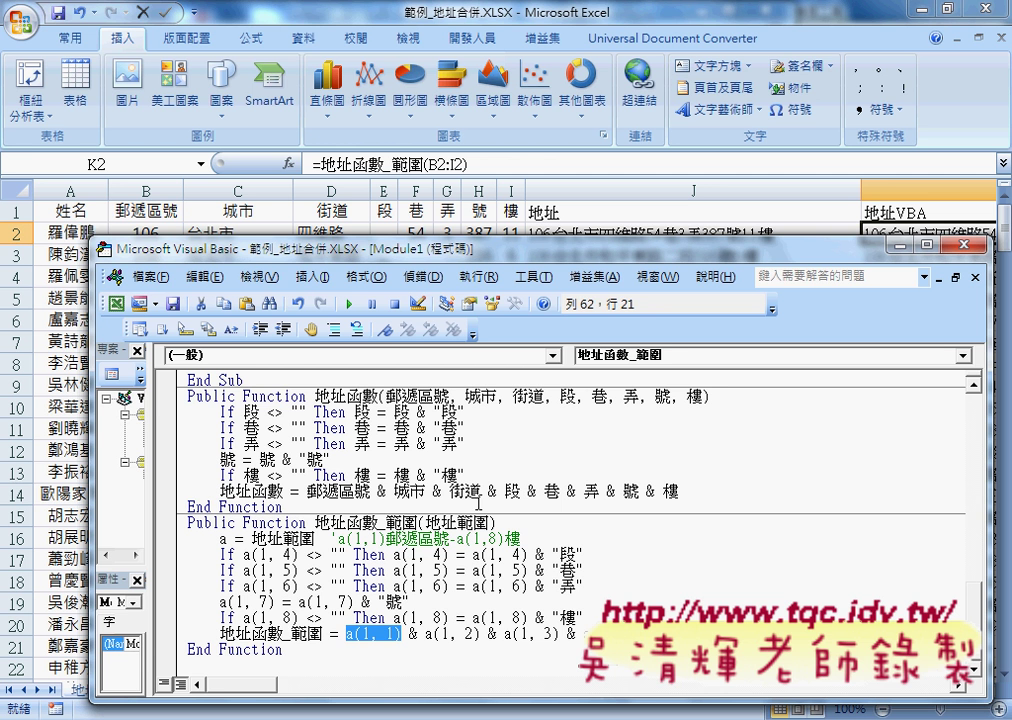
drag(322, 633, 219, 633)
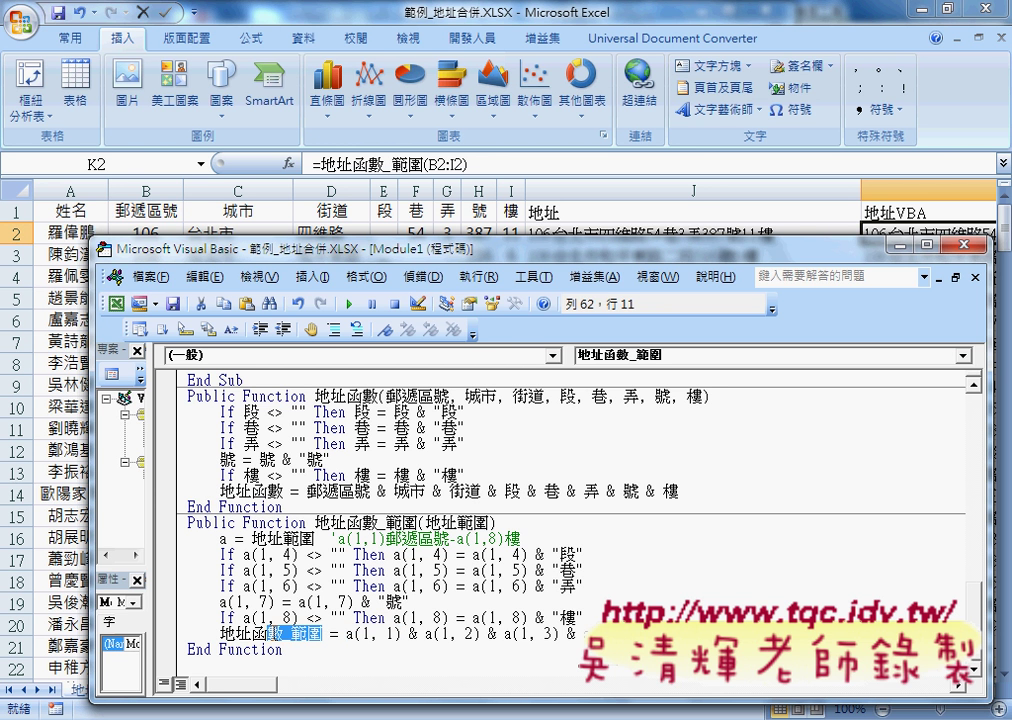
drag(346, 633, 396, 633)
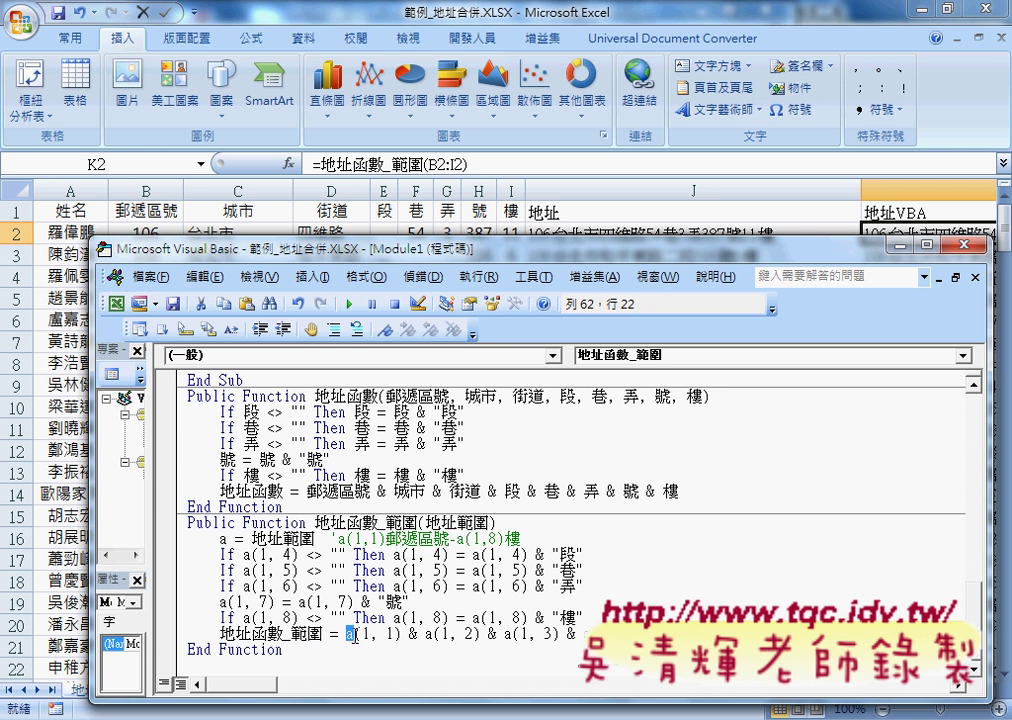
double_click(223, 538)
double_click(285, 538)
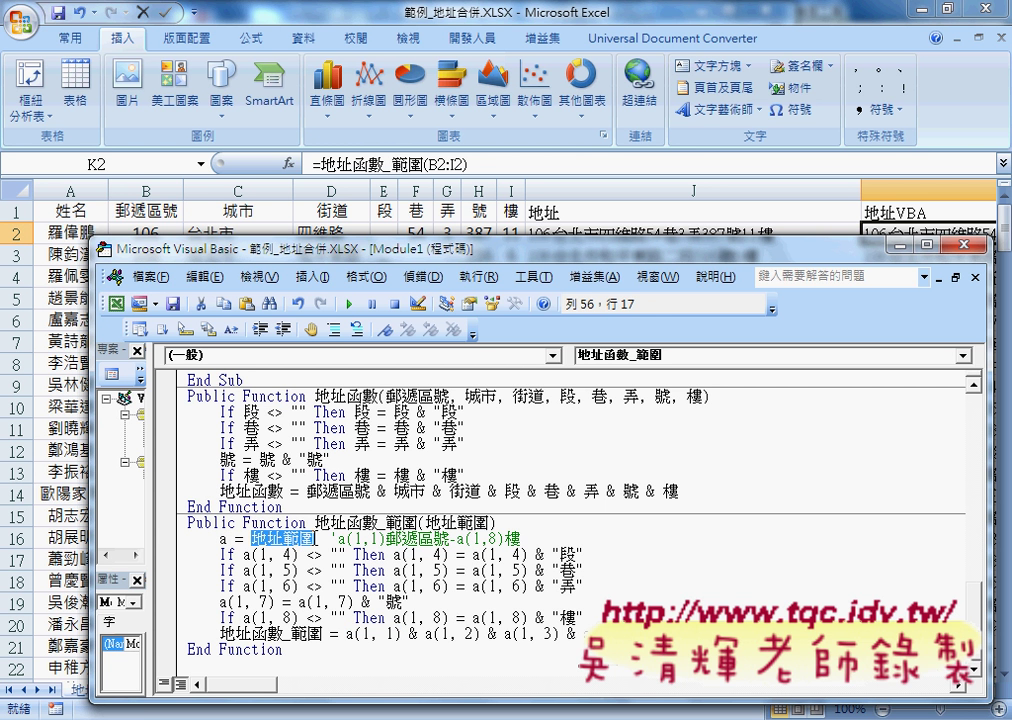